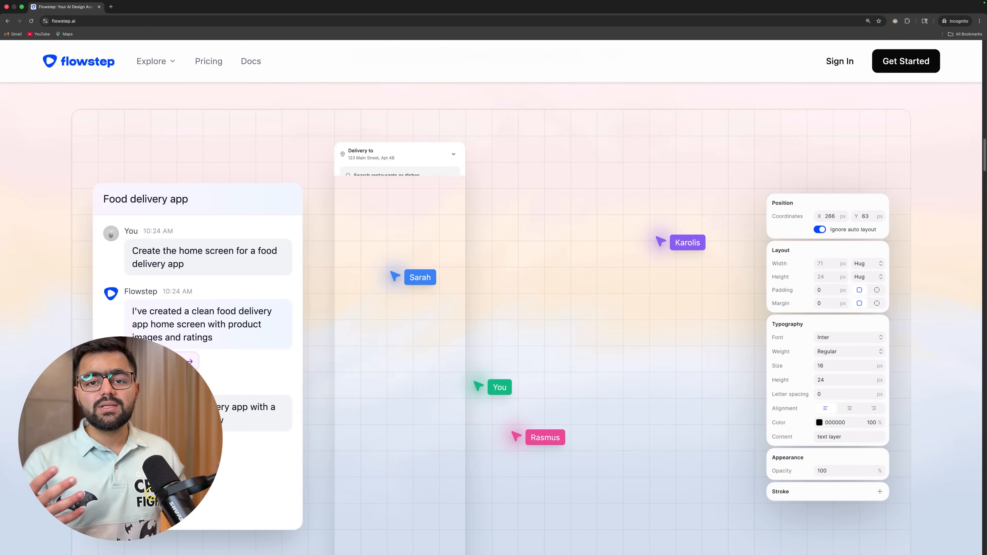
Switch from the Flowstep landing page to the browser window with the app's design prompt page
scroll(524, 366, "up", 15)
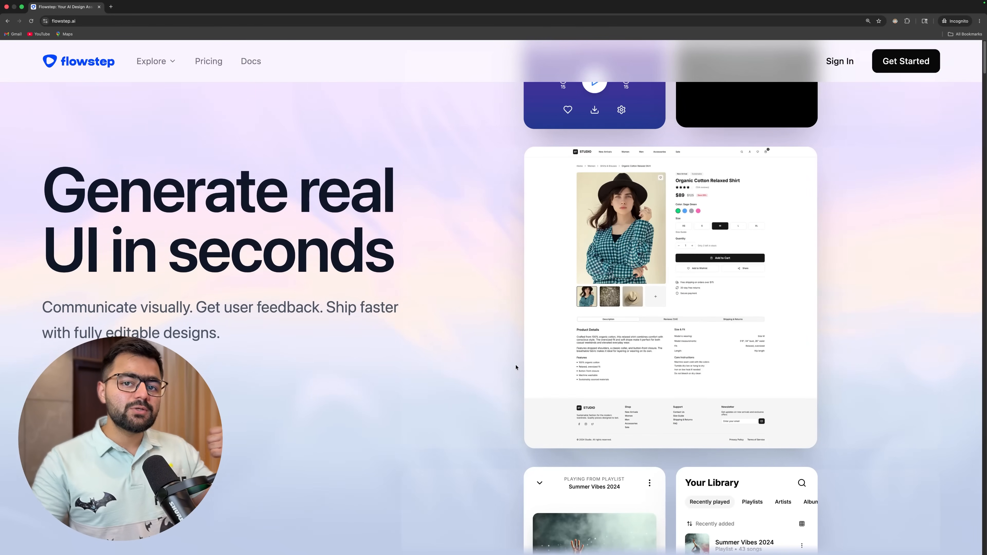
key("ctrl+Left")
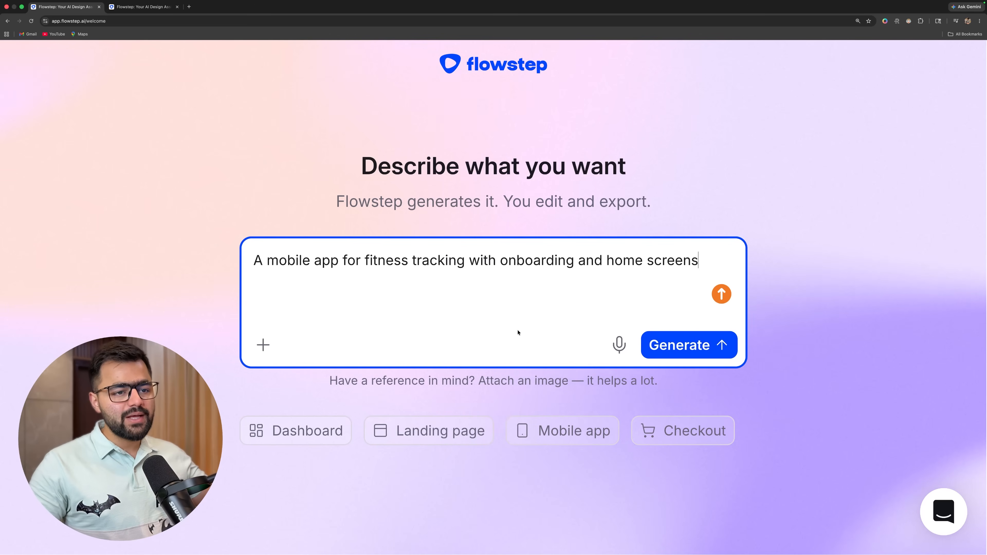
left_click(265, 342)
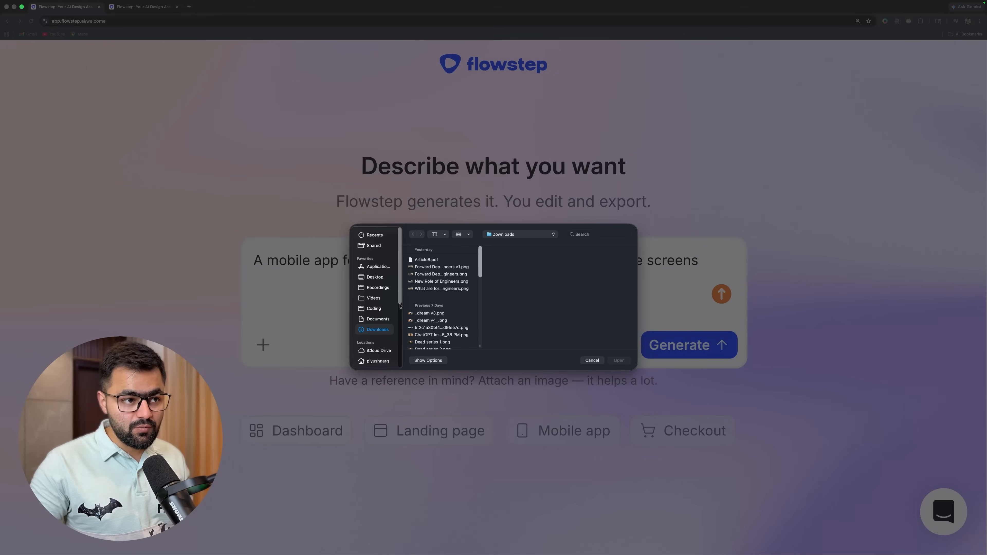
key("Escape")
left_click(618, 284)
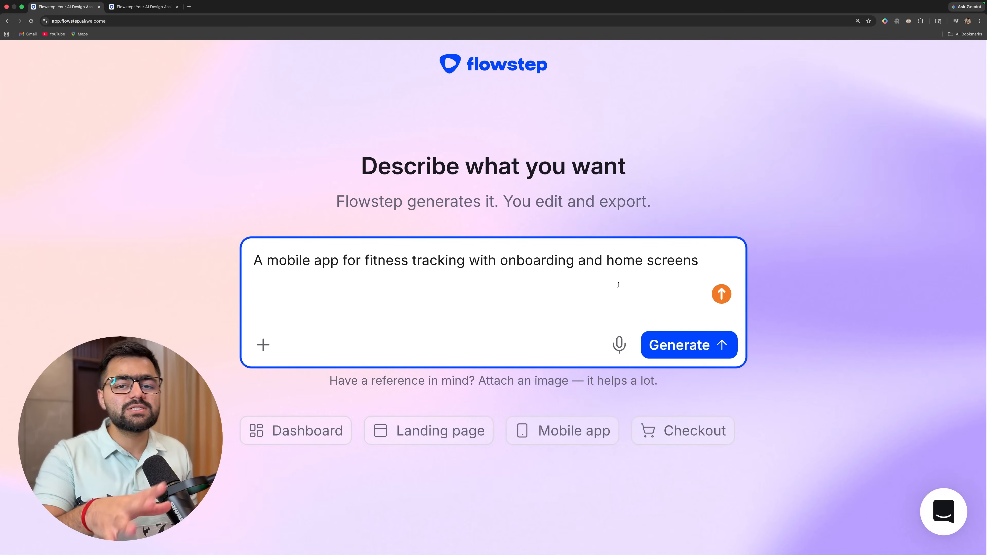
Generate a design from the prompt "A mobile app for fitness tracking with onboarding and home screens"
left_click(688, 344)
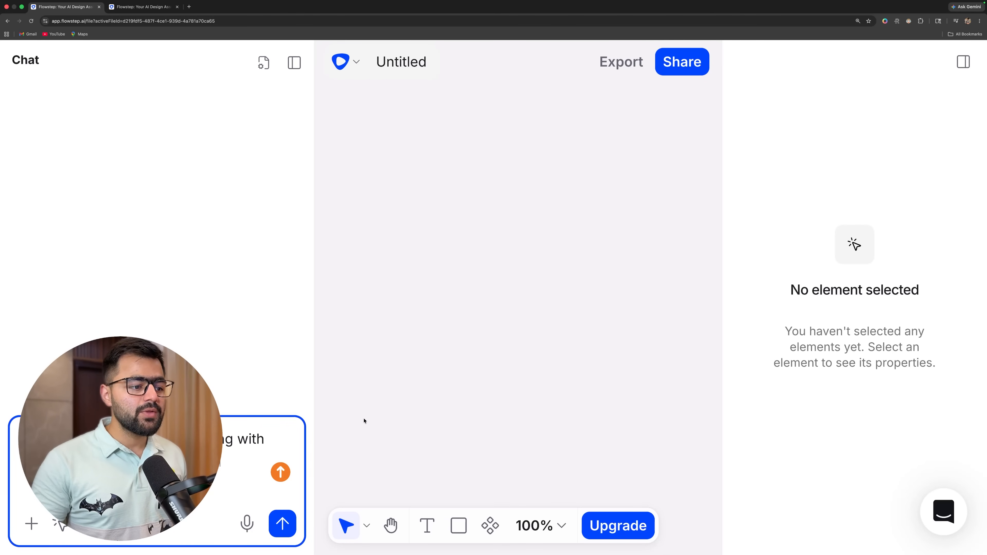
left_click(290, 520)
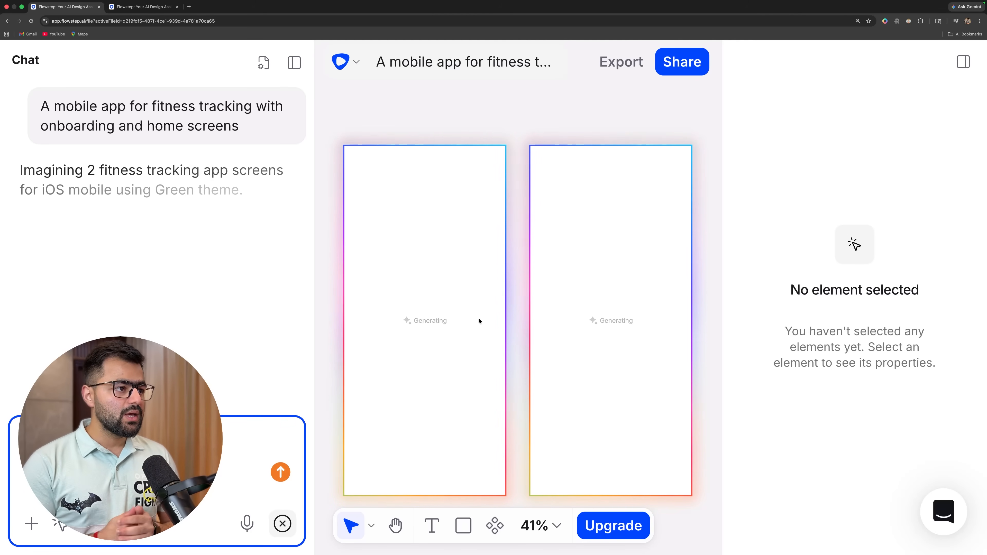
left_click_drag(45, 190, 126, 193)
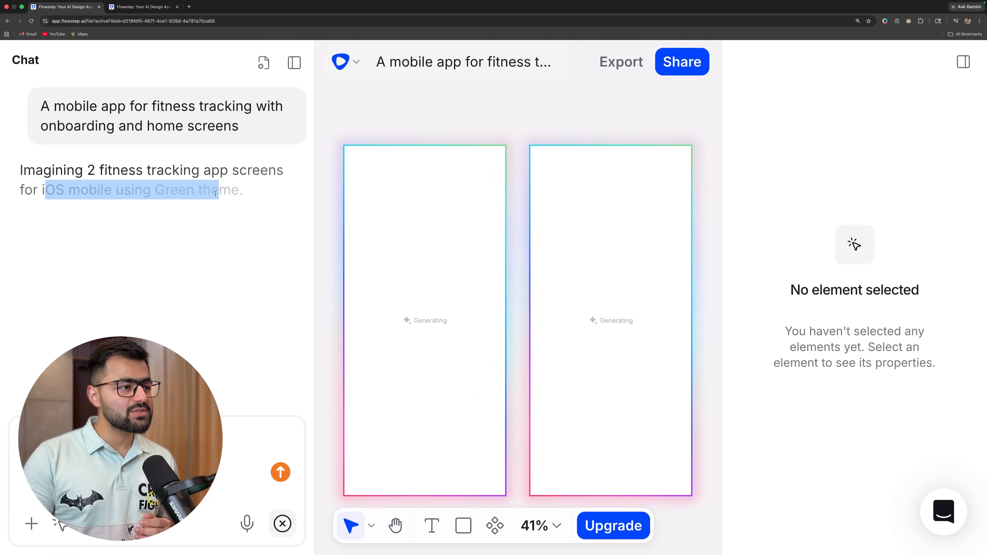
left_click(193, 203)
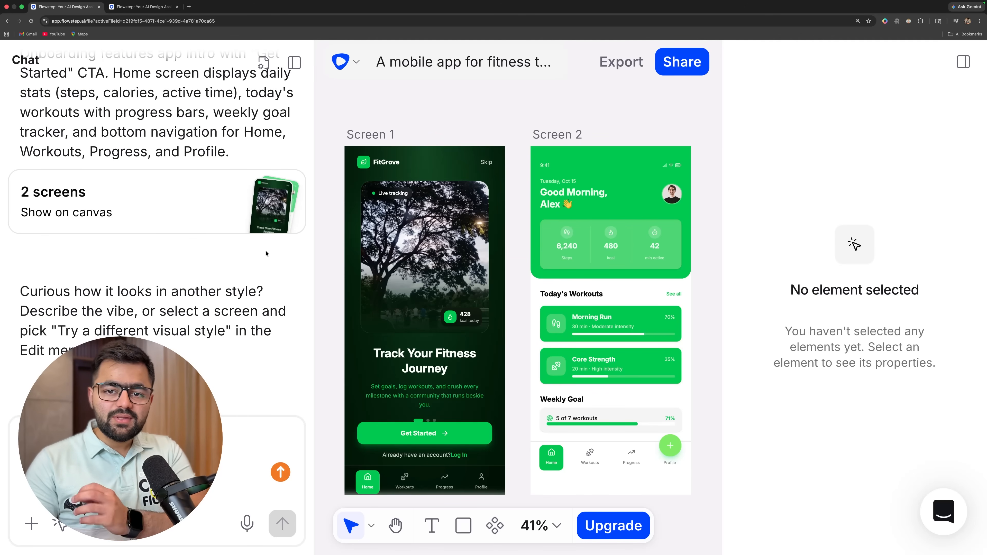
Submit the chat prompt "Generate a timer screen where users can choose a workout and then start and stop timer"
scroll(565, 345, "down", 3)
scroll(564, 345, "up", 5)
scroll(565, 345, "down", 2)
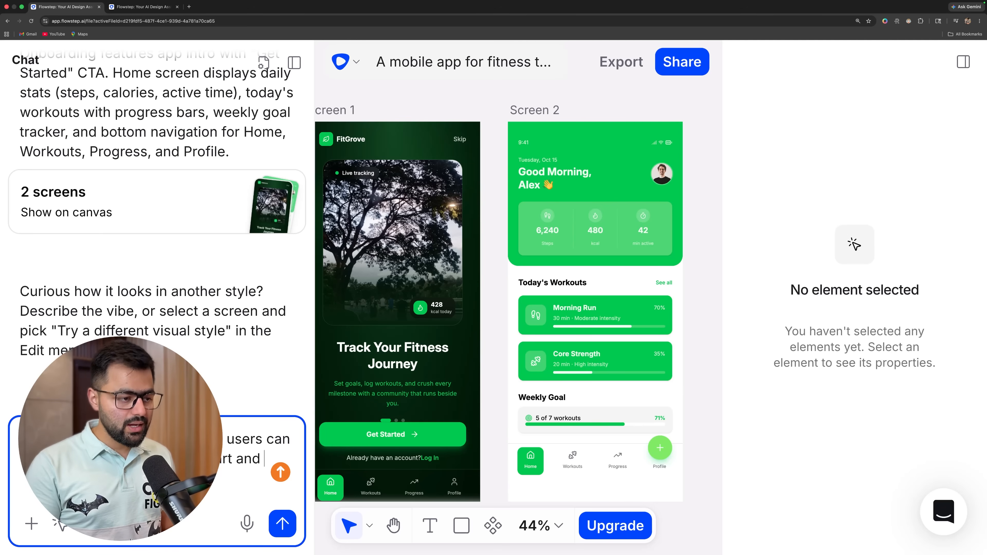
key("Return")
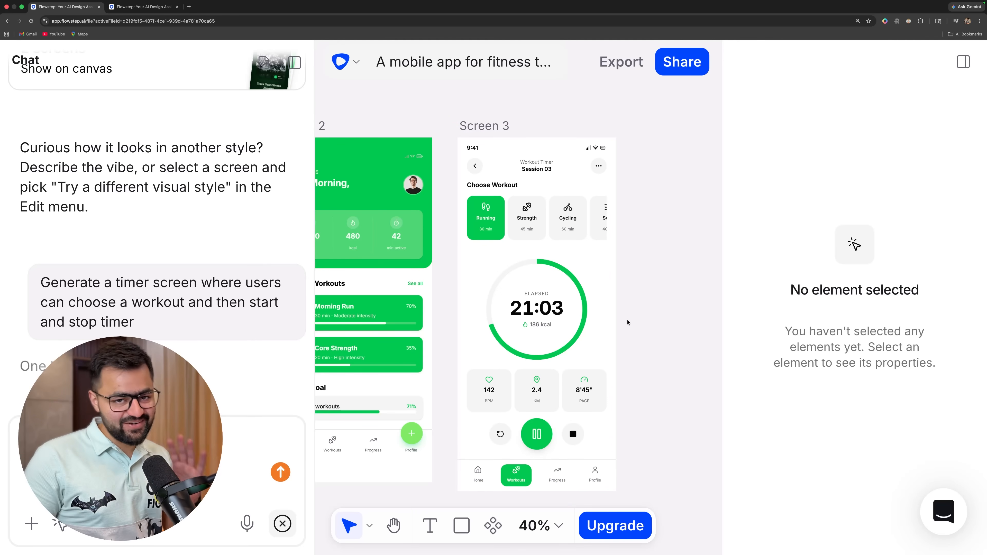
Submit the chat prompt "Generate a detailed analytics screen for me"
scroll(623, 327, "up", 4)
scroll(614, 341, "down", 4)
scroll(612, 343, "up", 1)
left_click(157, 440)
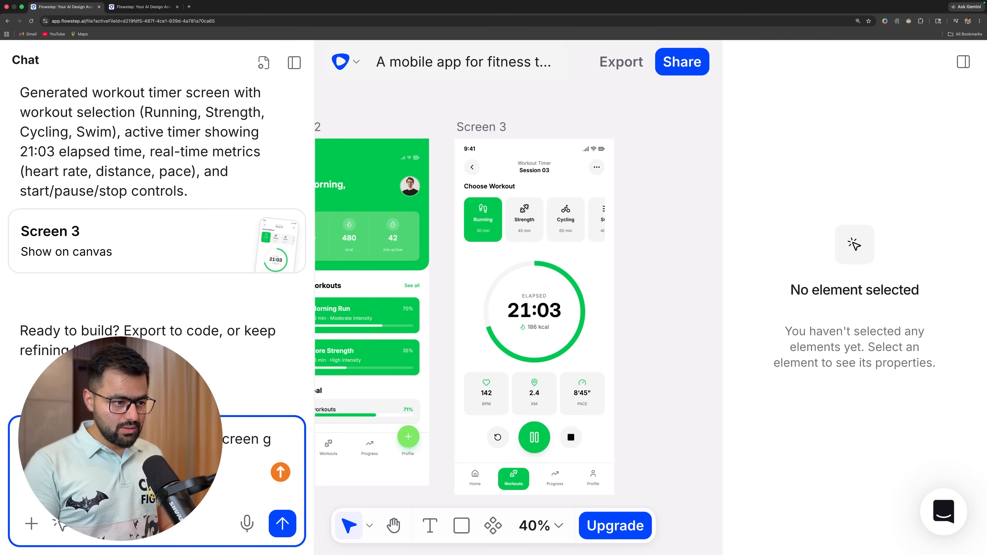
key("Return")
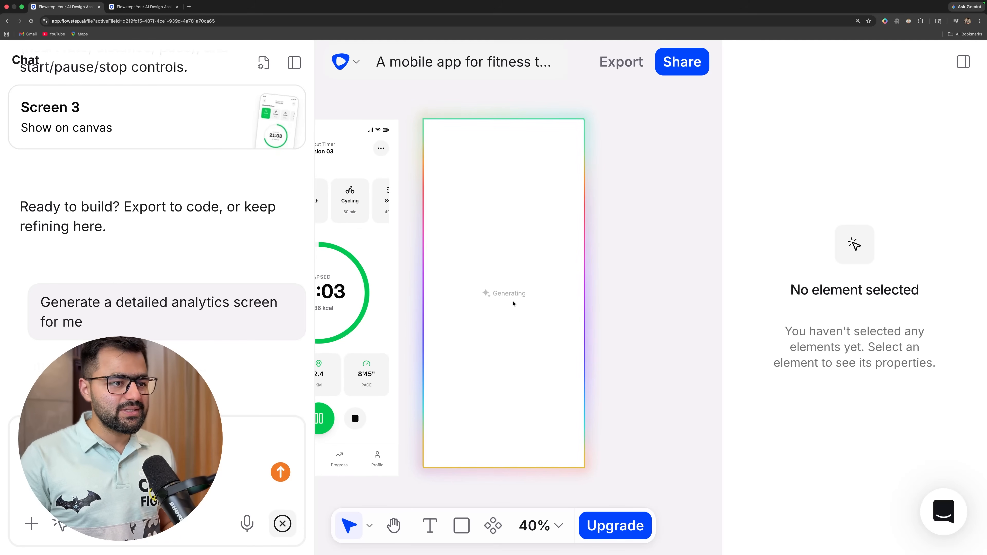
Draft the follow-up chat prompt "Also do 3-4 screens where I can invite my frineds and see leaderboard"
left_click(150, 496)
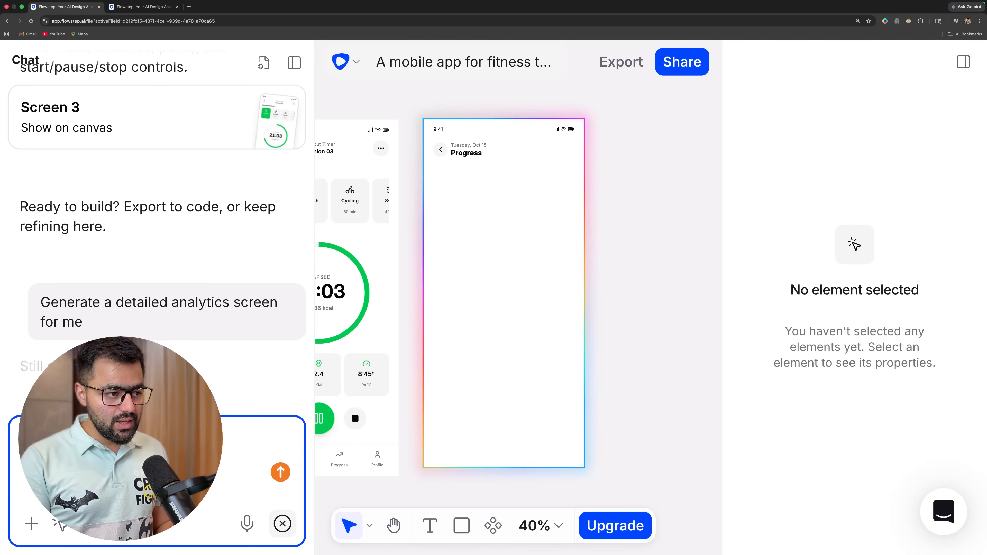
type("an inivte")
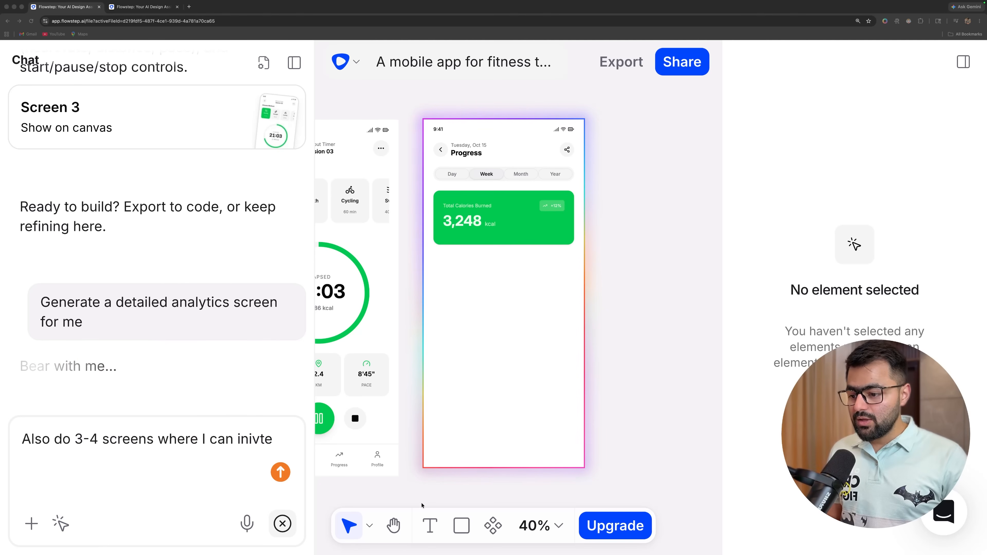
left_click(271, 440)
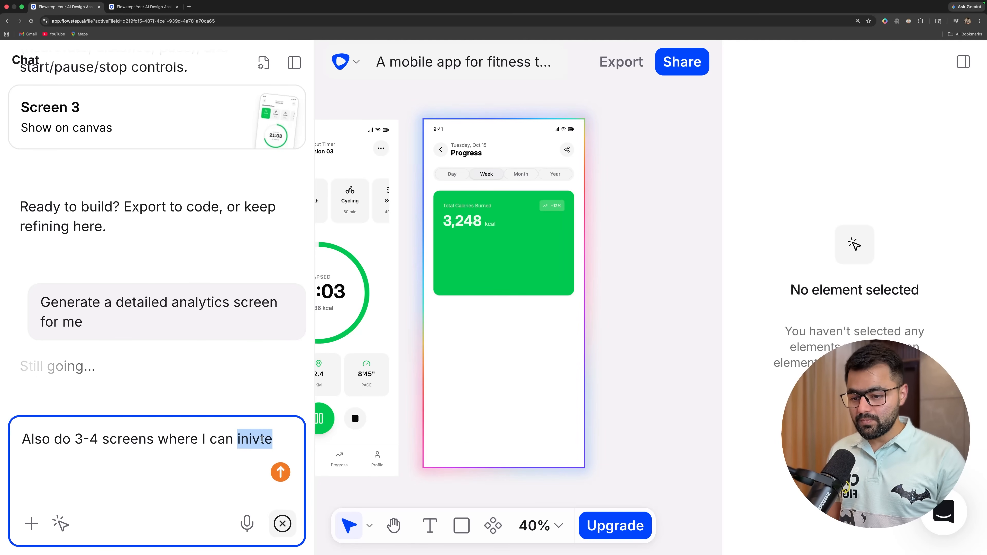
type("invite my frineds and see leaderboard")
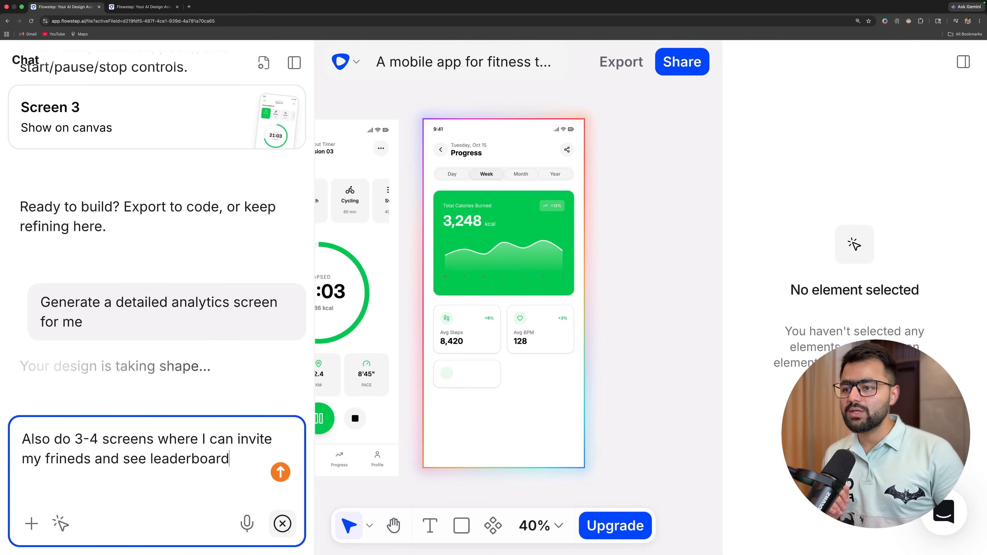
Examine the calories card, metric cards and workout activity chart on the analytics screen being generated
scroll(535, 281, "up", 2)
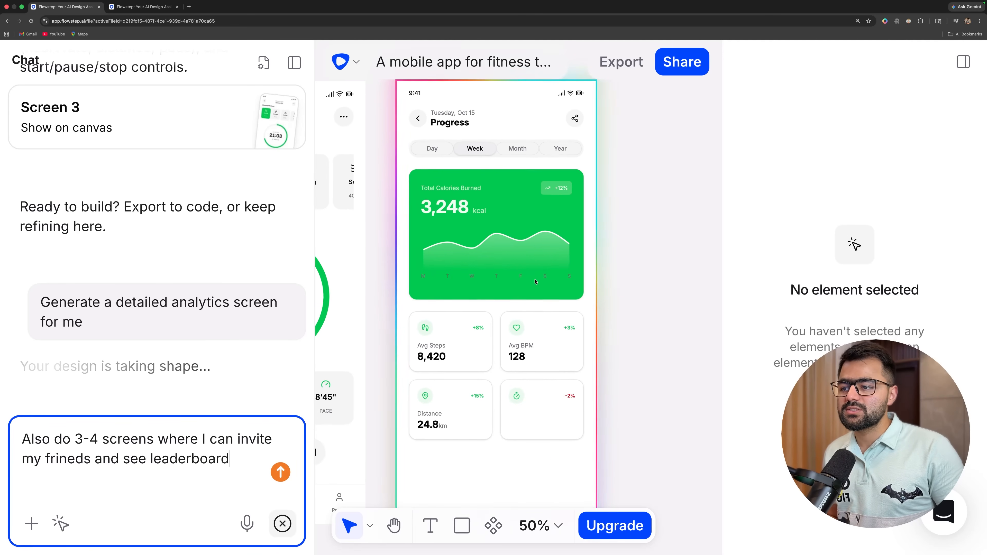
scroll(535, 281, "up", 2)
scroll(463, 231, "up", 2)
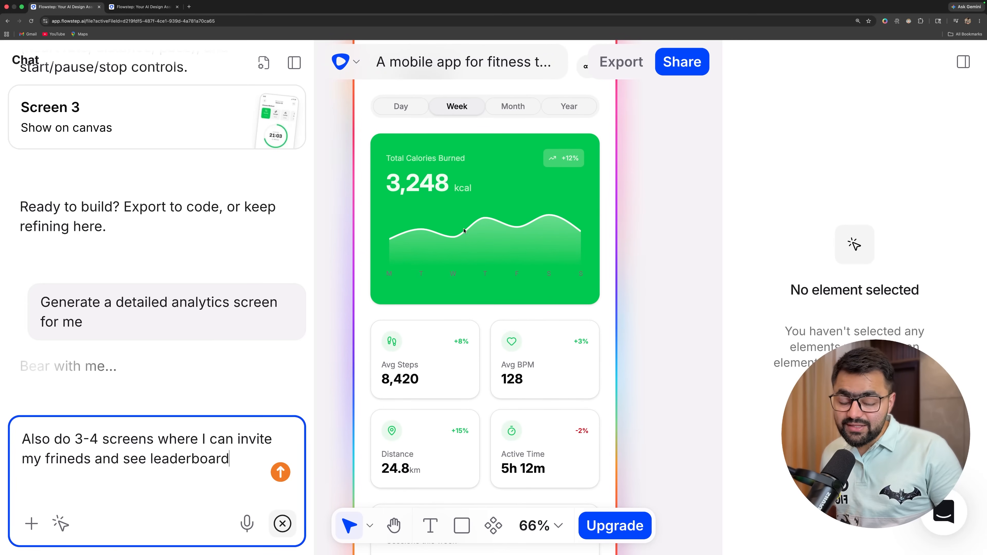
scroll(538, 259, "down", 2)
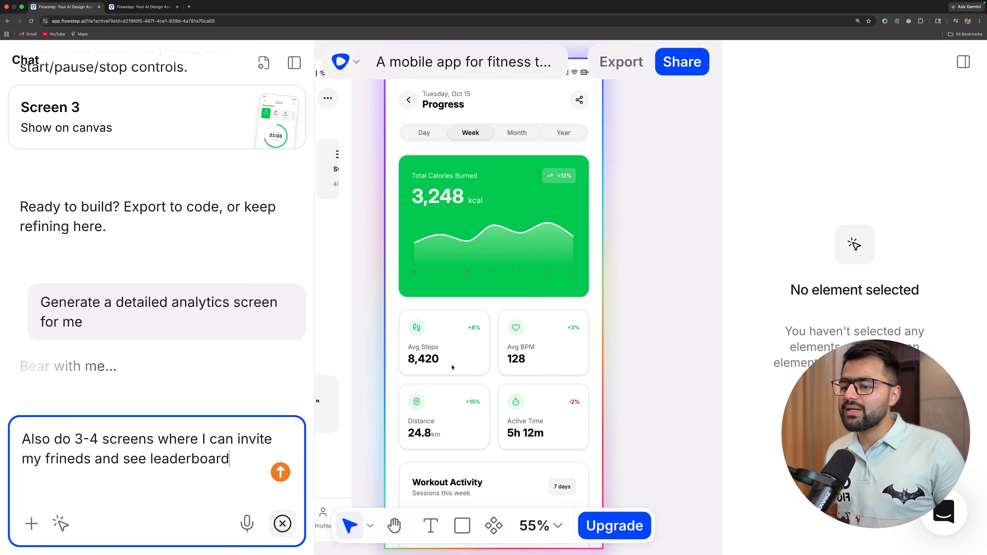
scroll(451, 367, "down", 5)
scroll(509, 392, "up", 1)
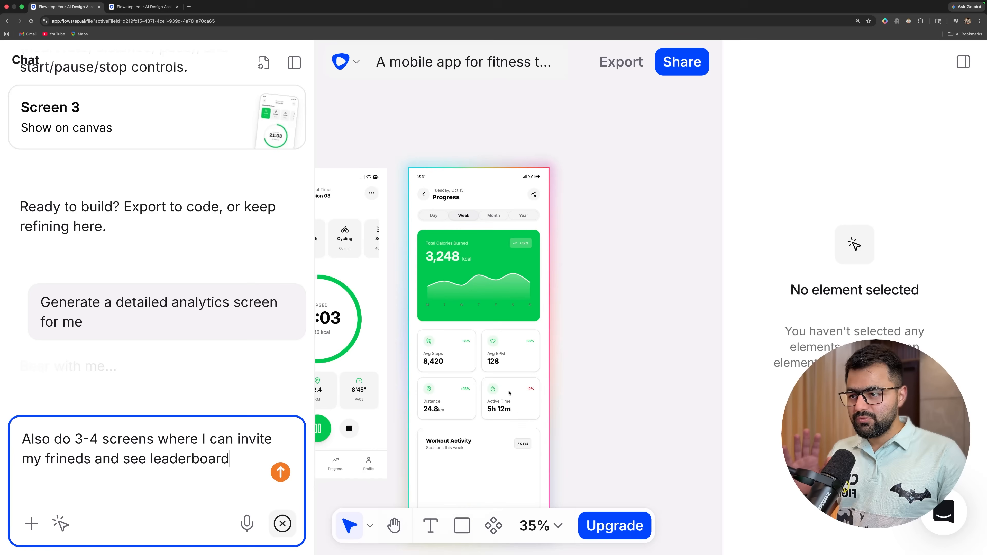
scroll(510, 392, "up", 2)
scroll(491, 432, "down", 5)
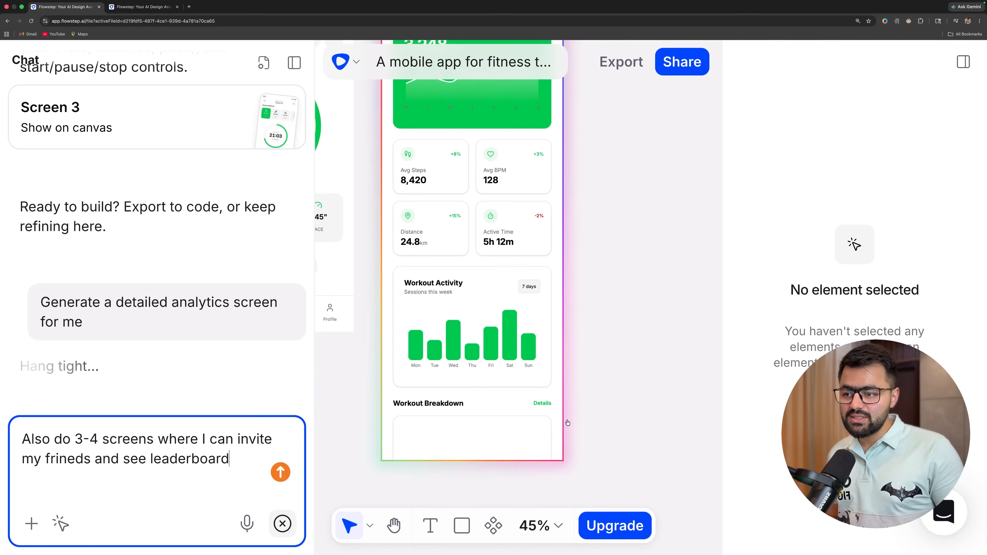
scroll(567, 422, "down", 3)
scroll(466, 369, "up", 7)
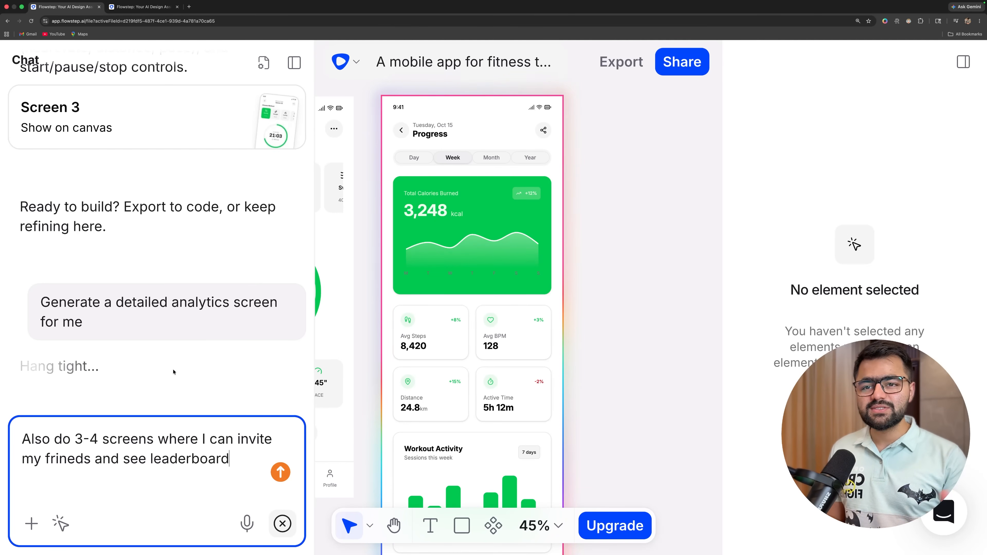
Inspect the workout breakdown and recent achievements sections in the lower part of the analytics screen
left_click(493, 235)
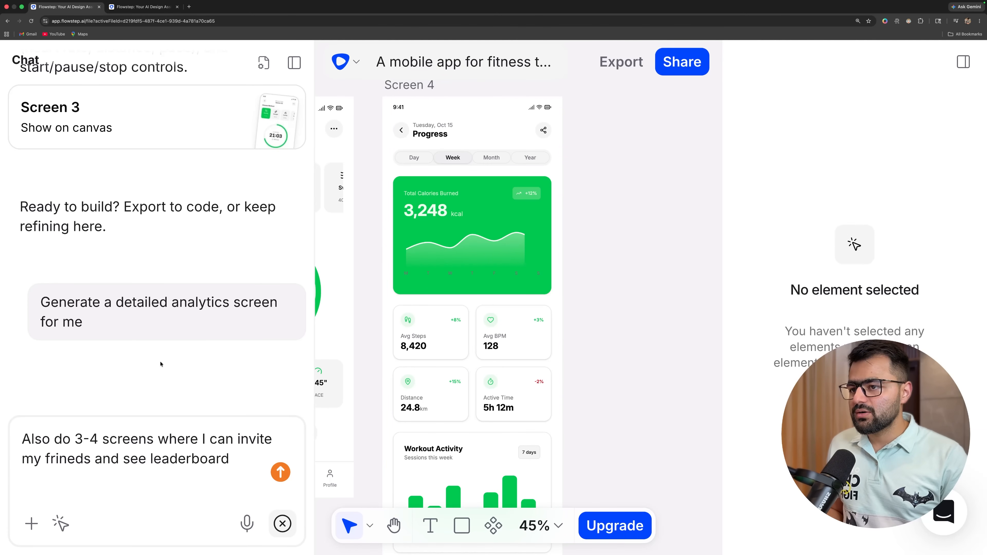
scroll(481, 368, "down", 2)
scroll(481, 369, "down", 10)
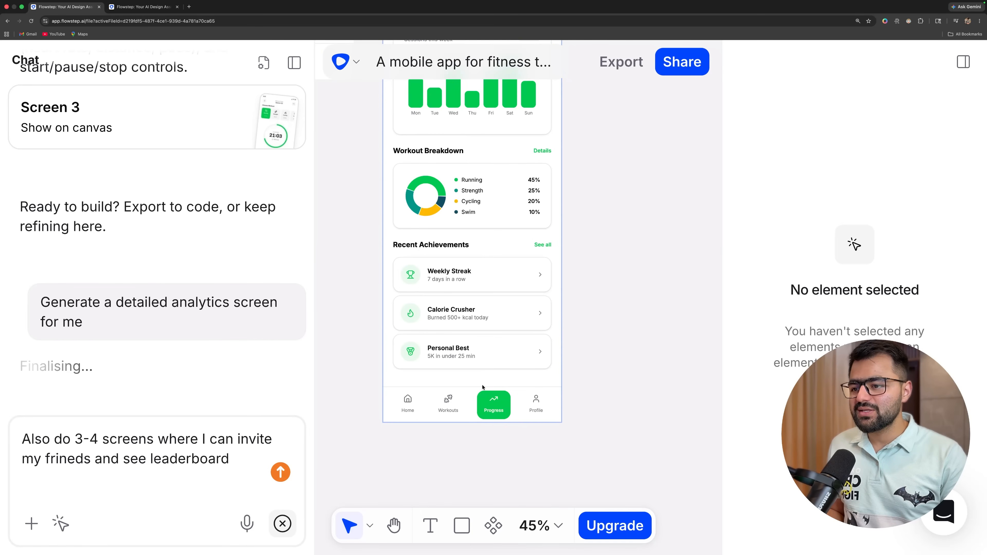
scroll(482, 387, "up", 4)
scroll(482, 387, "down", 3)
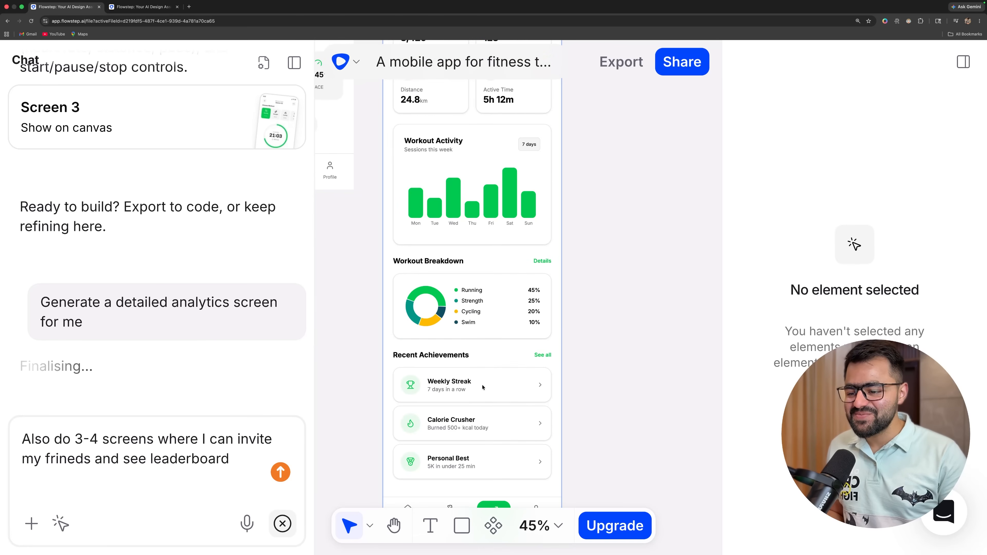
scroll(481, 387, "up", 5)
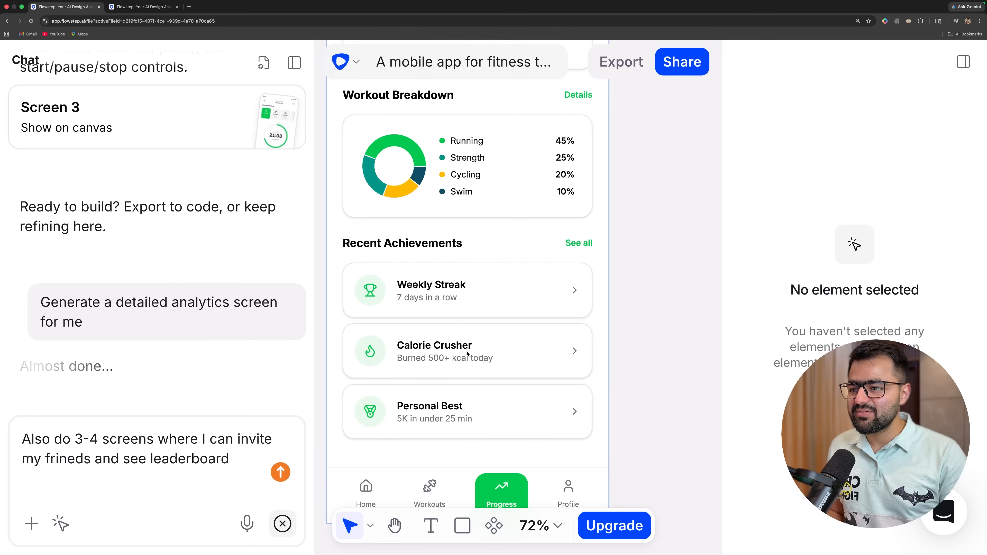
scroll(441, 405, "up", 5)
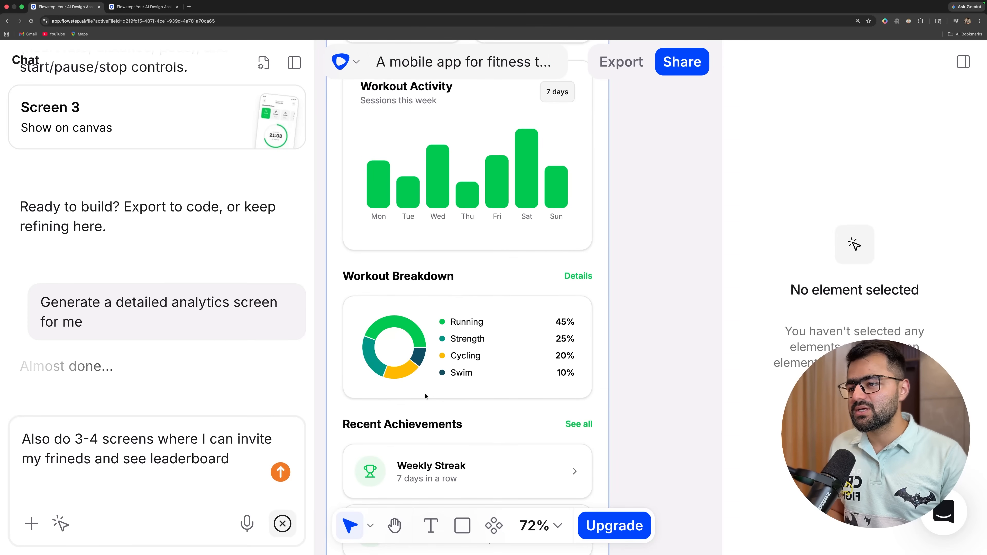
Submit the drafted prompt for the friend-invite and leaderboard screens
left_click(278, 517)
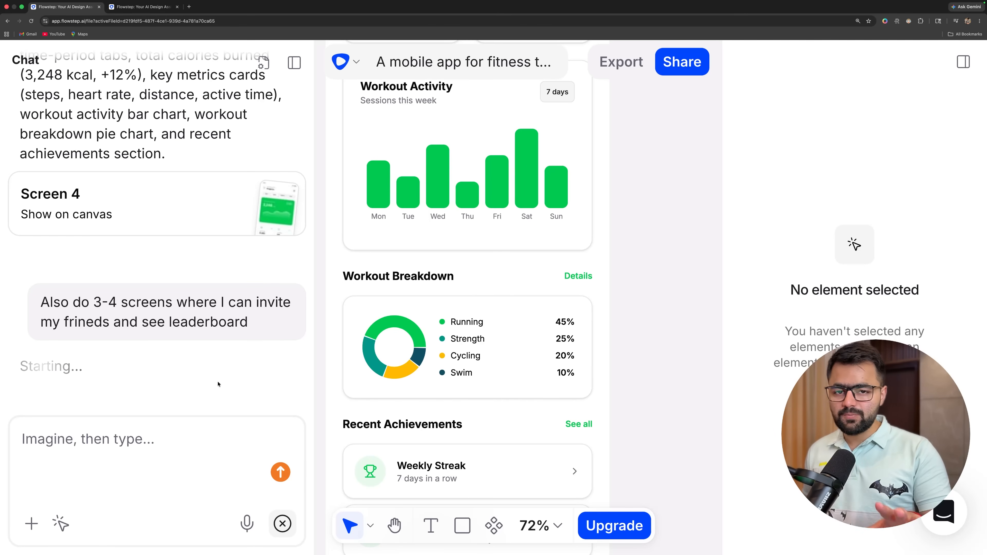
Look over the timer and analytics screens and the new frames being generated beside them
scroll(461, 369, "down", 5)
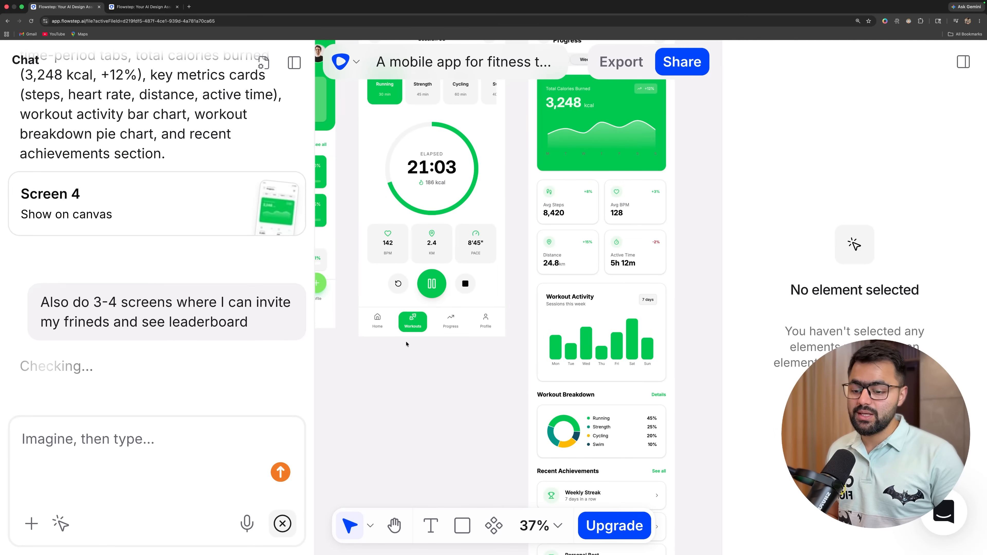
scroll(408, 343, "down", 1)
scroll(408, 343, "up", 4)
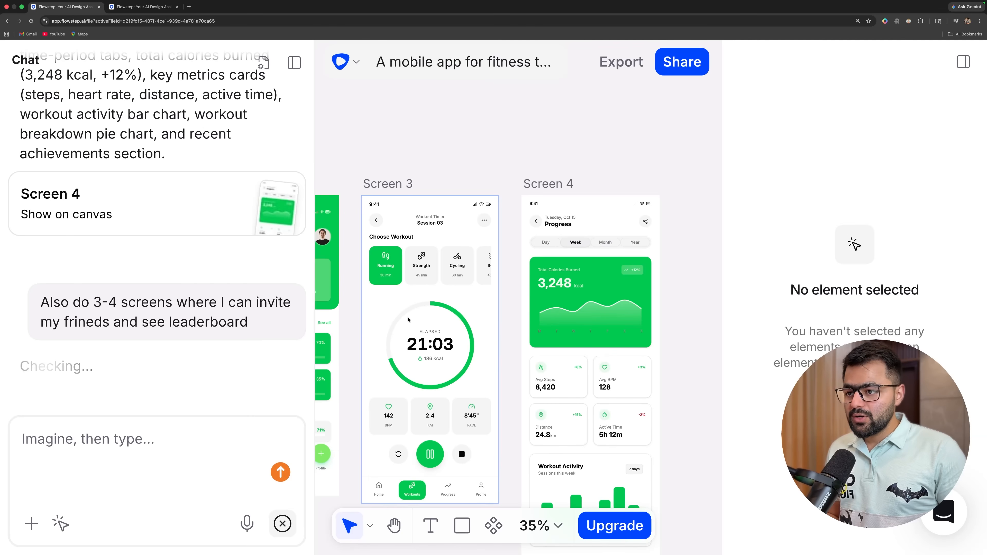
scroll(540, 340, "right", 1)
scroll(539, 339, "right", 5)
scroll(440, 315, "down", 3)
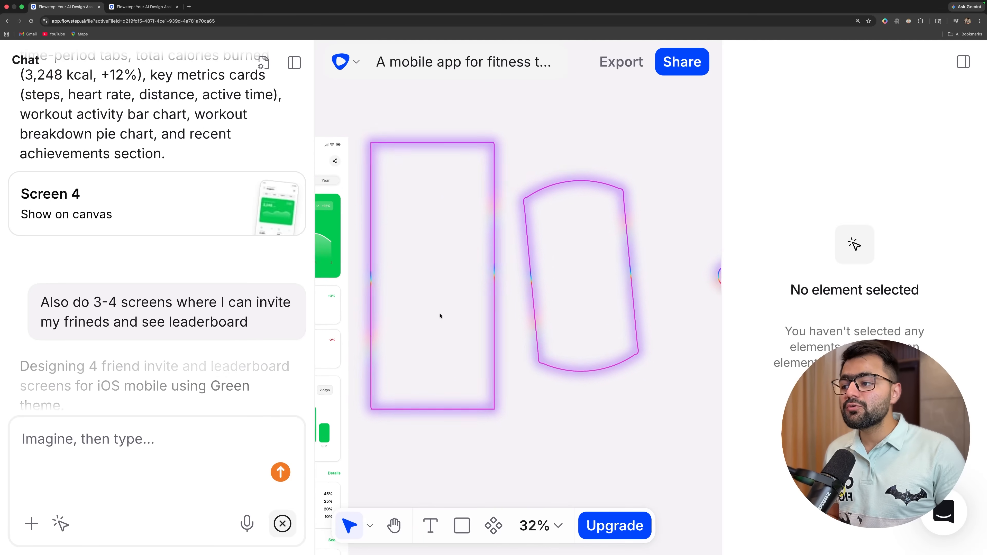
scroll(442, 326, "down", 3)
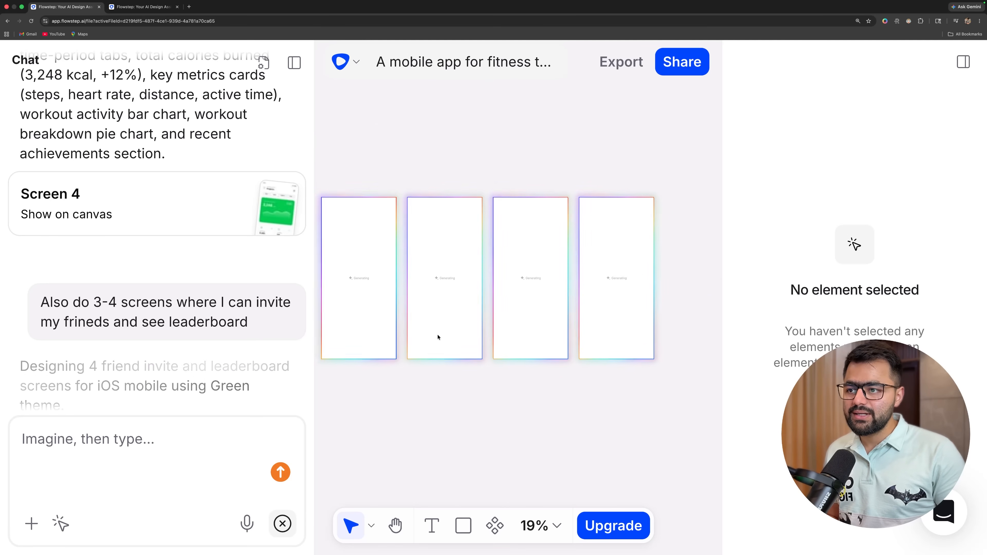
left_click_drag(438, 337, 486, 344)
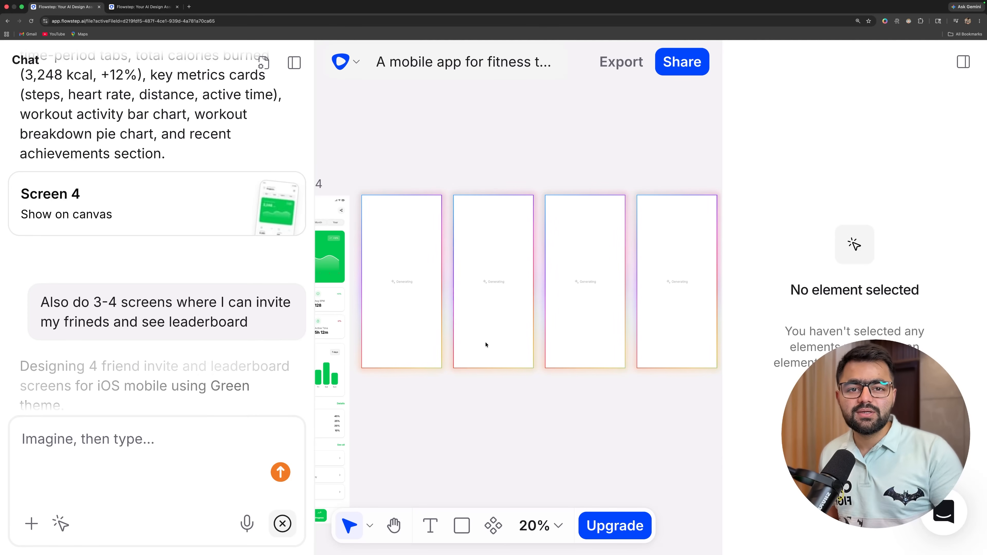
Hide the element properties sidebar to give the canvas more room
left_click(963, 61)
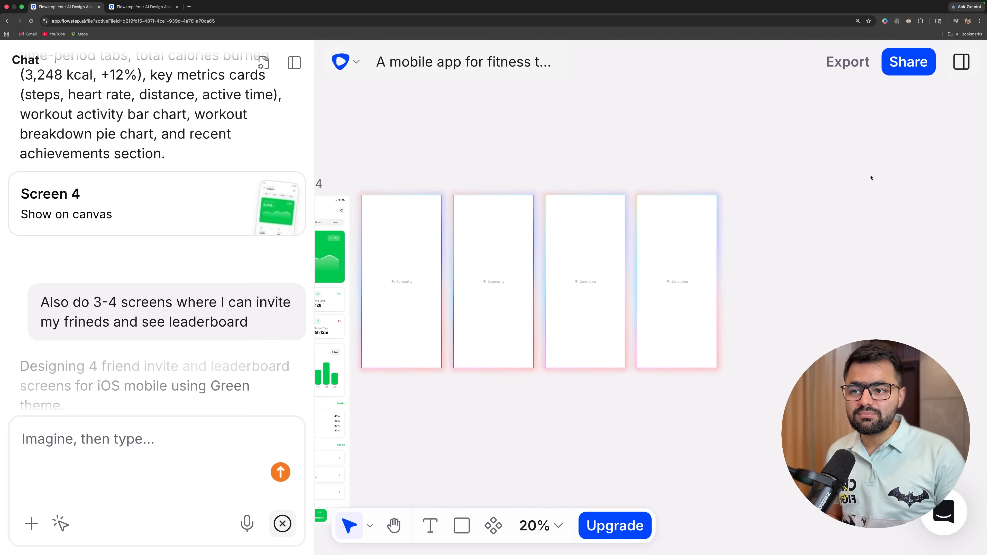
scroll(794, 254, "left", 2)
scroll(790, 251, "up", 3)
scroll(757, 253, "left", 1)
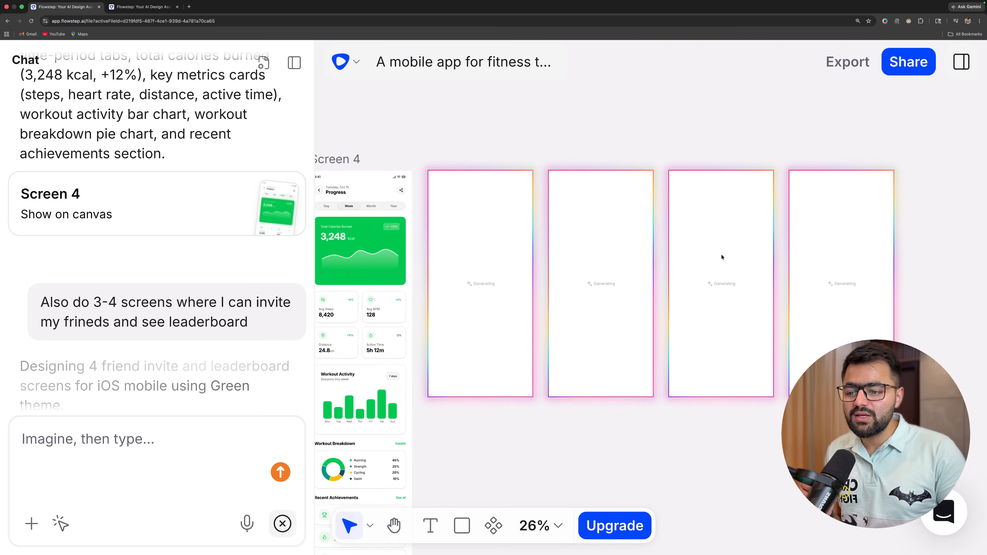
Look over the newly generated friends leaderboard, invite friends, profile and challenges screens on the canvas
scroll(721, 257, "up", 1)
scroll(721, 257, "up", 1)
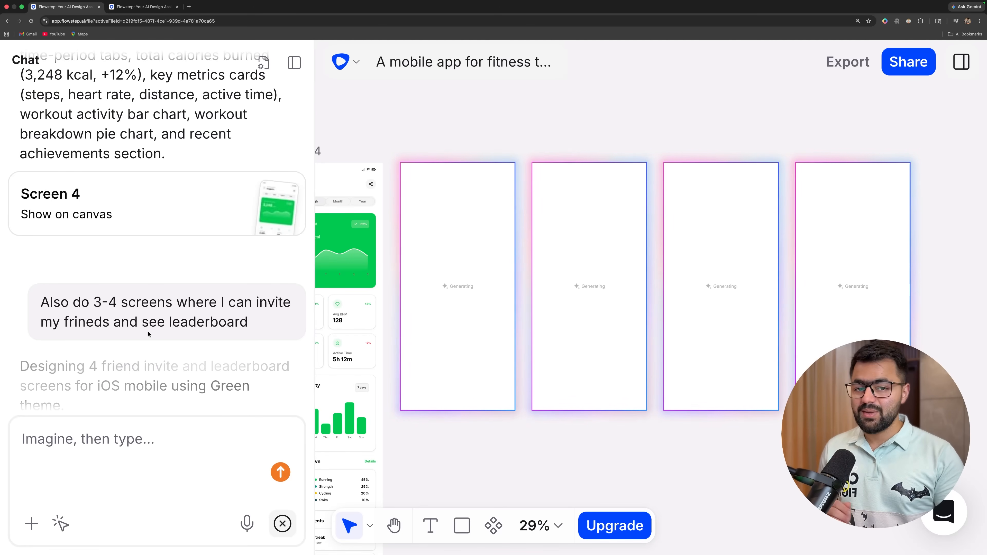
scroll(149, 337, "down", 2)
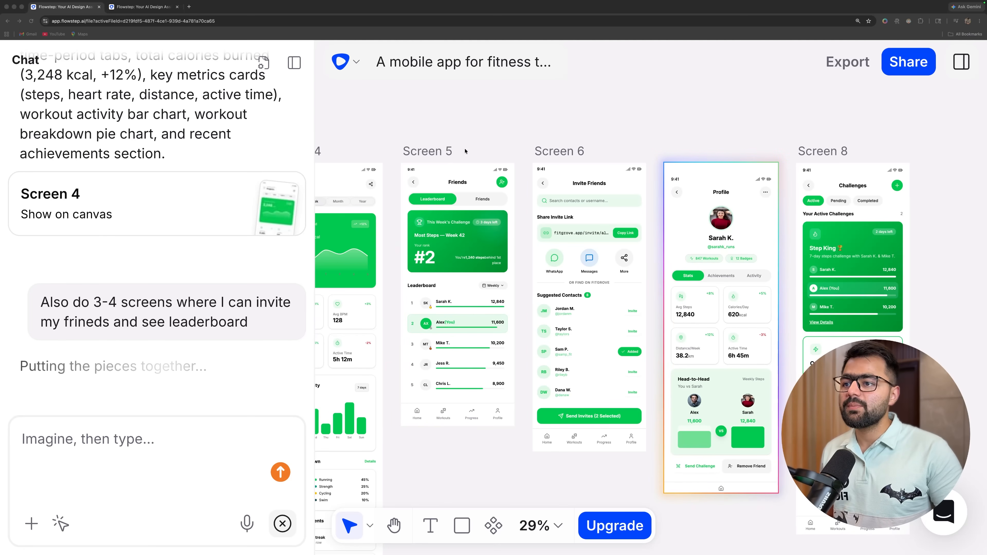
scroll(474, 201, "up", 5)
scroll(474, 202, "right", 10)
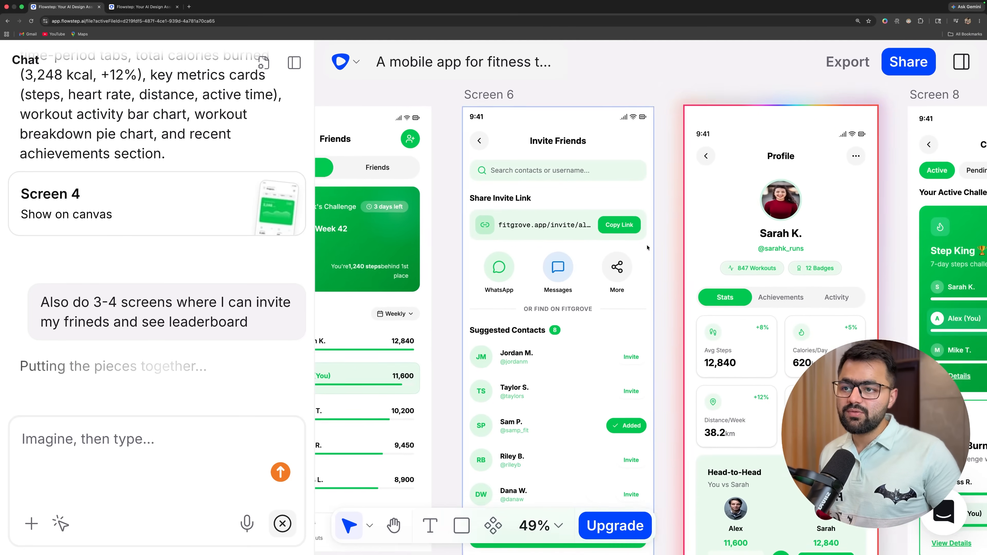
scroll(702, 265, "right", 5)
scroll(702, 265, "down", 2)
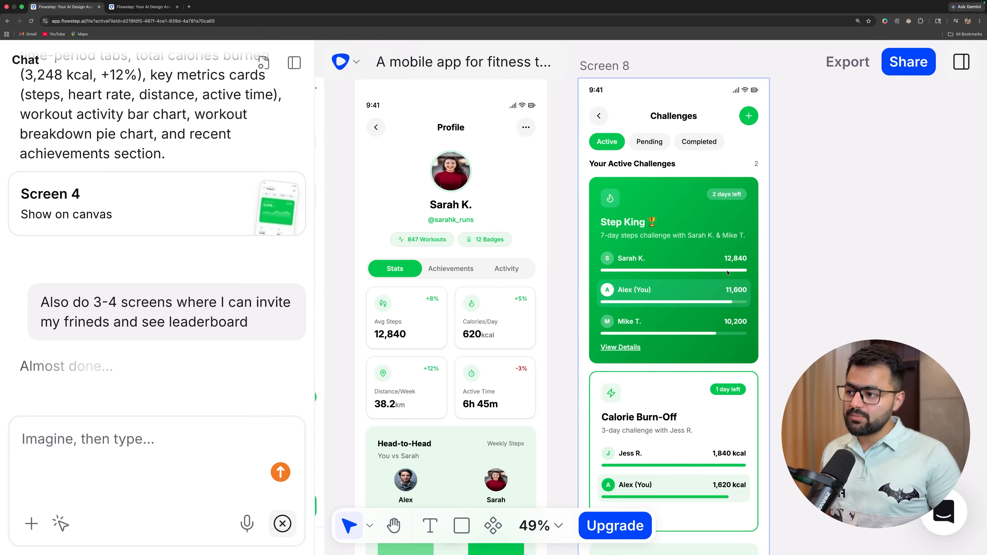
scroll(779, 282, "down", 10)
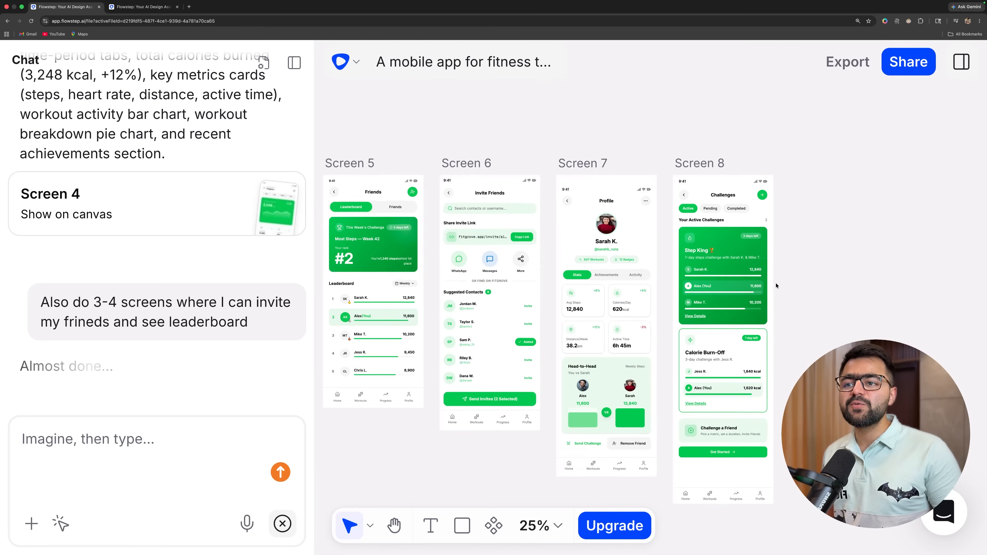
Return to the onboarding screen and examine its export and AI edit options without applying any
scroll(738, 280, "left", 5)
scroll(685, 279, "left", 5)
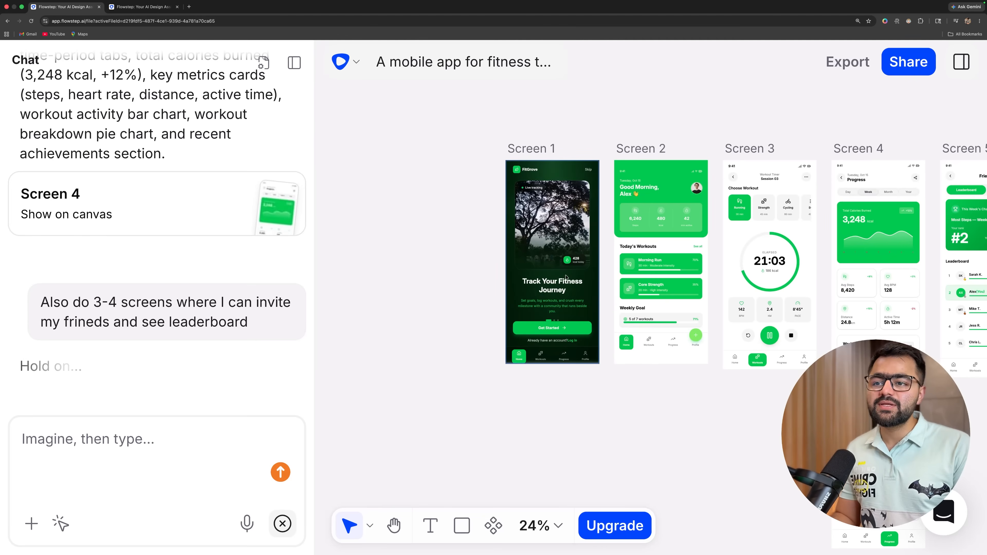
scroll(562, 287, "up", 5)
scroll(561, 287, "up", 2)
left_click(562, 272)
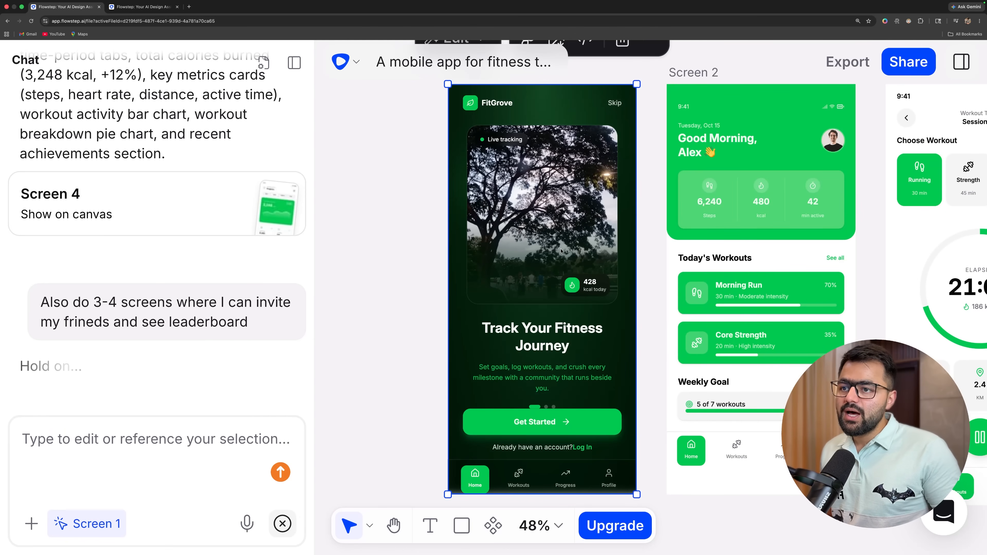
scroll(561, 256, "down", 5)
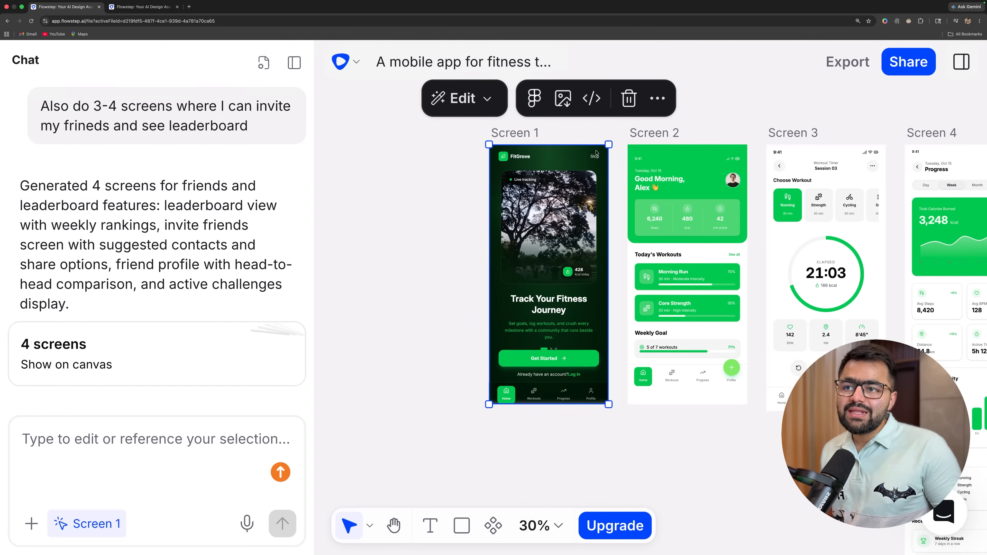
mouse_move(608, 144)
left_mouse_down()
mouse_move(599, 158)
mouse_move(612, 144)
mouse_move(598, 141)
left_mouse_up()
scroll(590, 138, "up", 5)
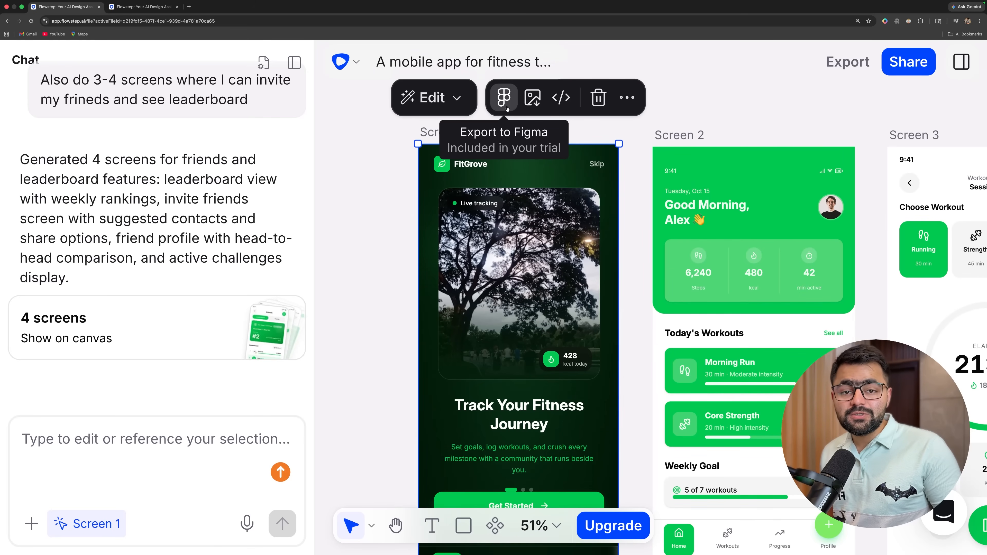
left_click(443, 102)
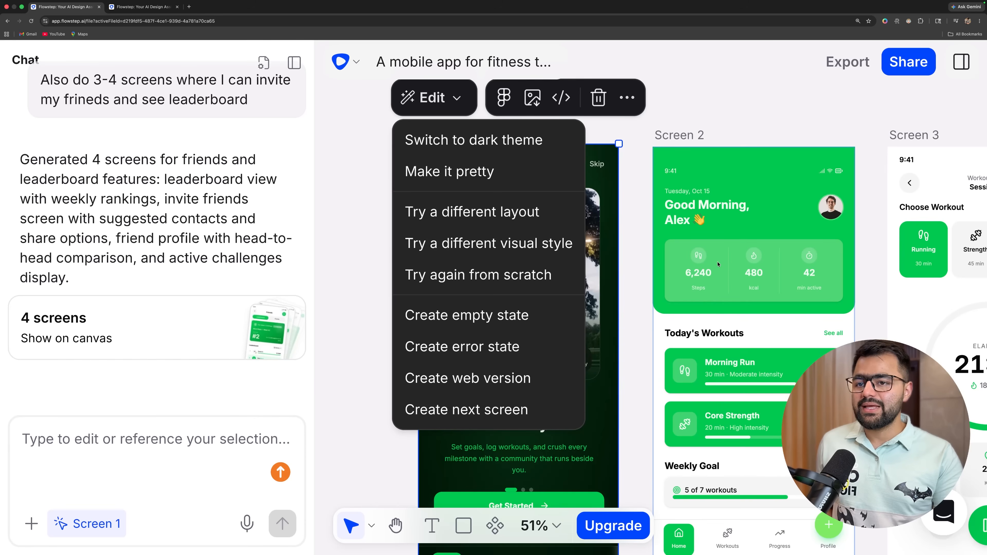
left_click(357, 346)
Generate an error state from the Progress analytics screen using the Create error state edit option
scroll(695, 298, "up", 1)
scroll(695, 298, "down", 5)
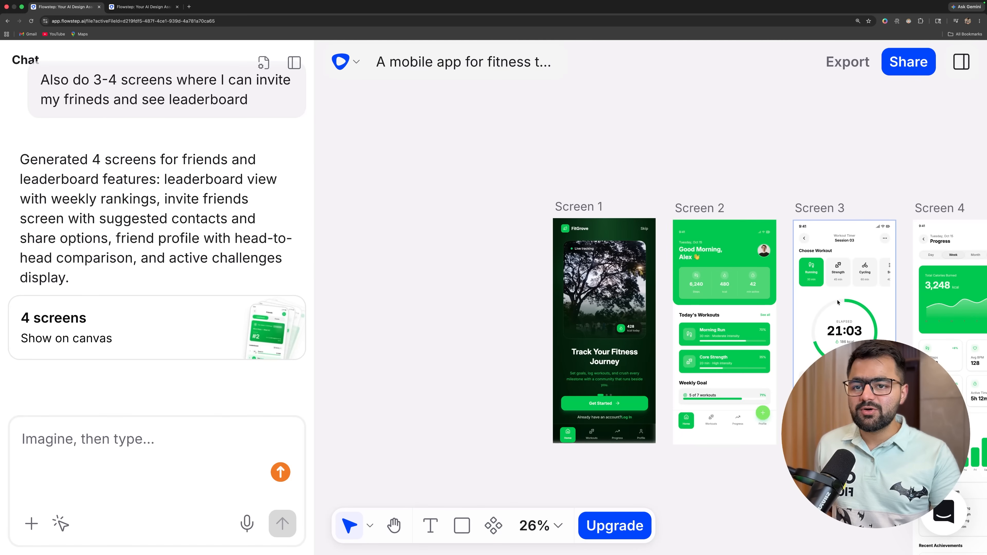
scroll(937, 266, "right", 10)
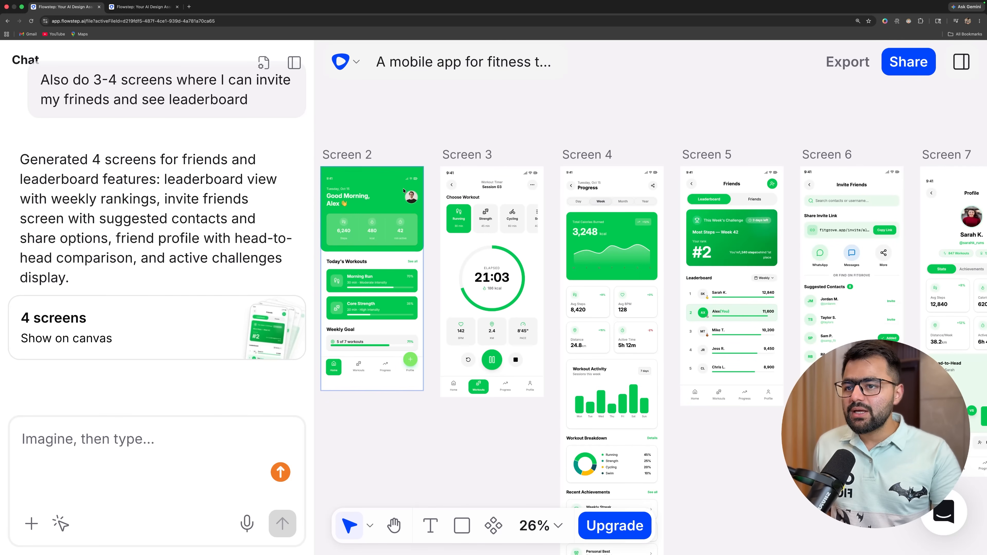
scroll(649, 205, "up", 4)
left_click(590, 145)
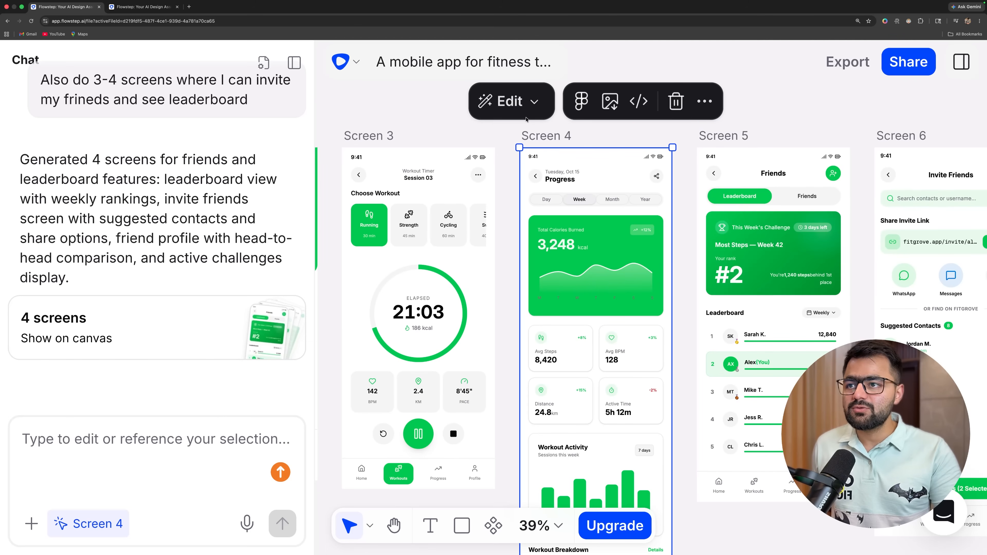
left_click(509, 101)
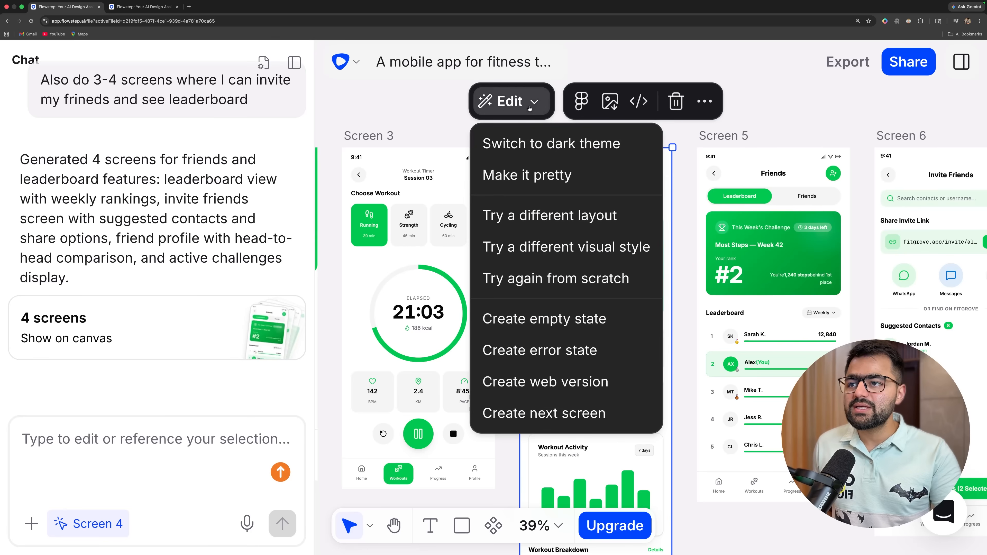
left_click(583, 354)
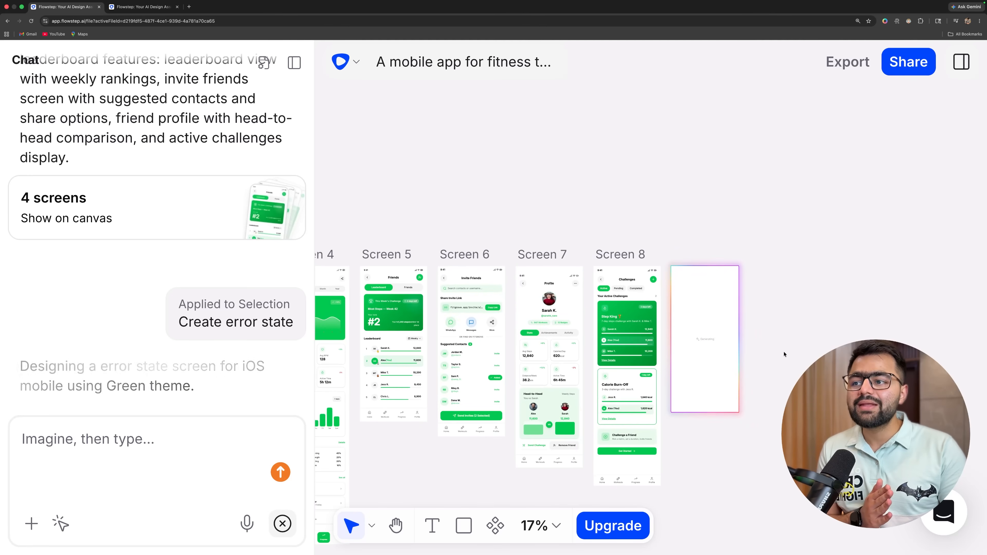
Compare the original Progress analytics screen with the error state frame being generated after the Challenges screen
scroll(795, 354, "left", 5)
left_click(424, 271)
scroll(424, 271, "up", 3)
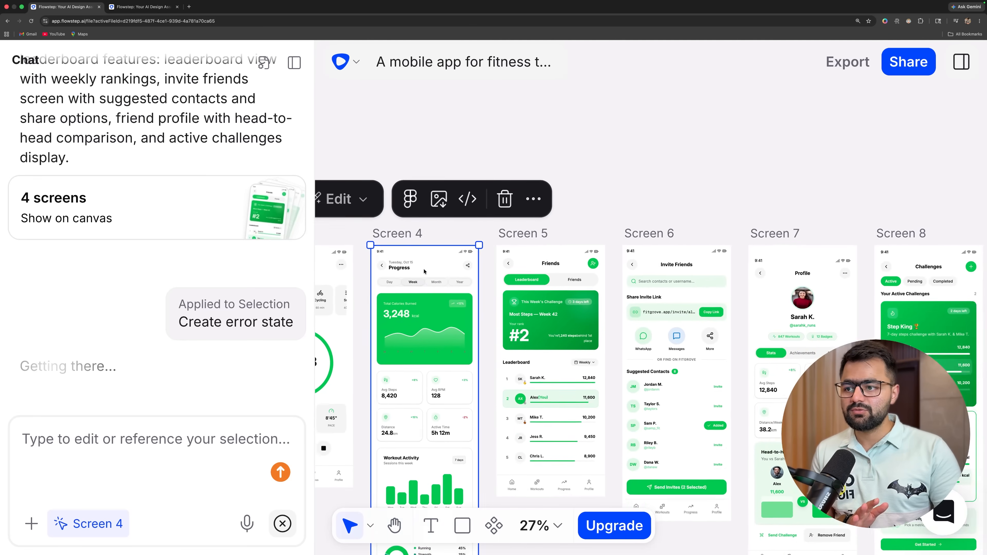
scroll(424, 271, "up", 1)
scroll(777, 303, "down", 4)
scroll(626, 269, "right", 6)
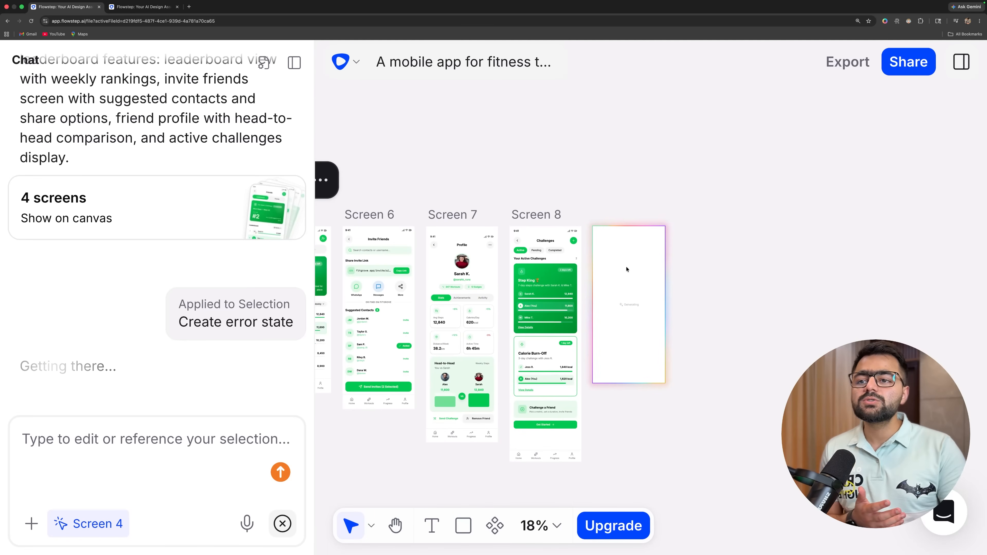
scroll(674, 269, "up", 4)
scroll(669, 308, "down", 1)
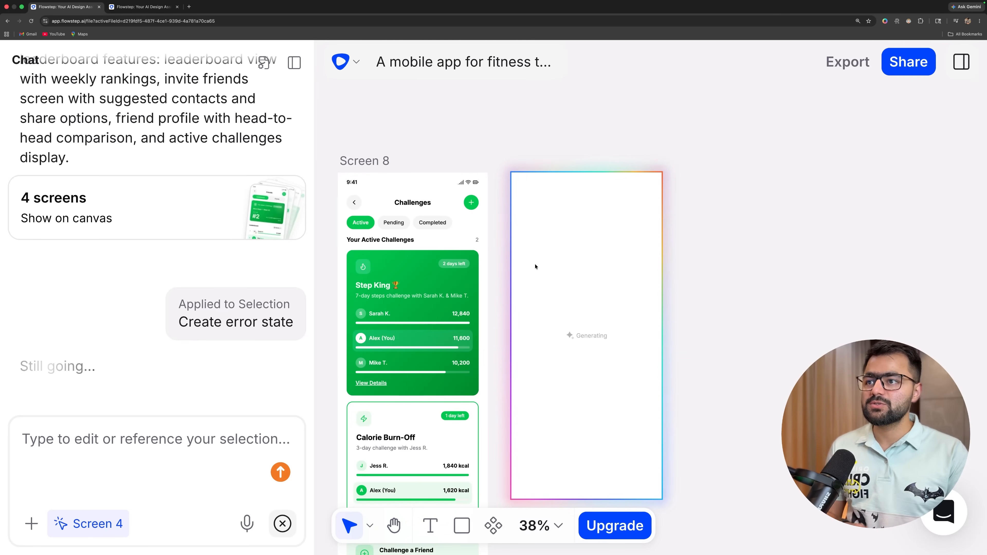
Show the properties of the Challenges screen, enlarge the code section and read its code through to the end
left_click(542, 250)
left_click(462, 255)
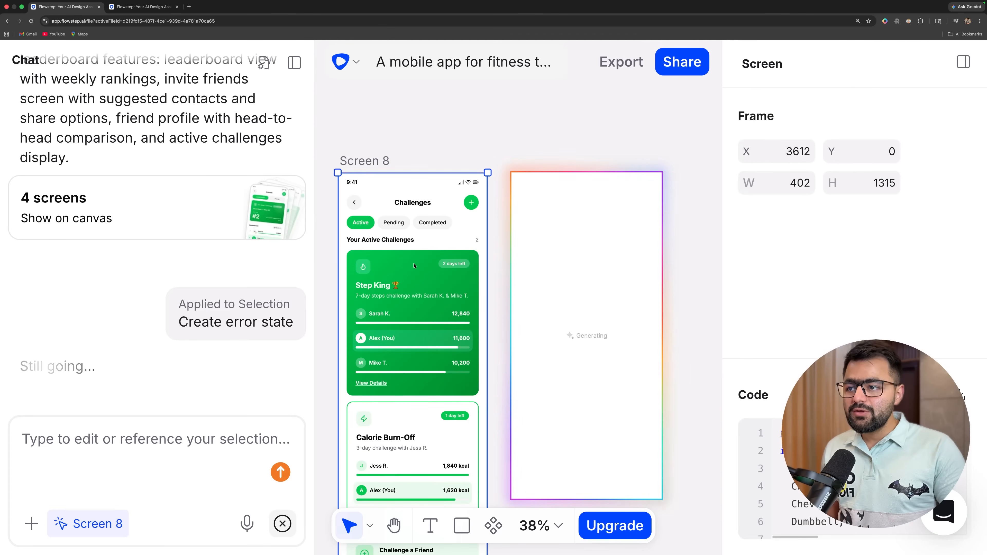
scroll(812, 478, "down", 2)
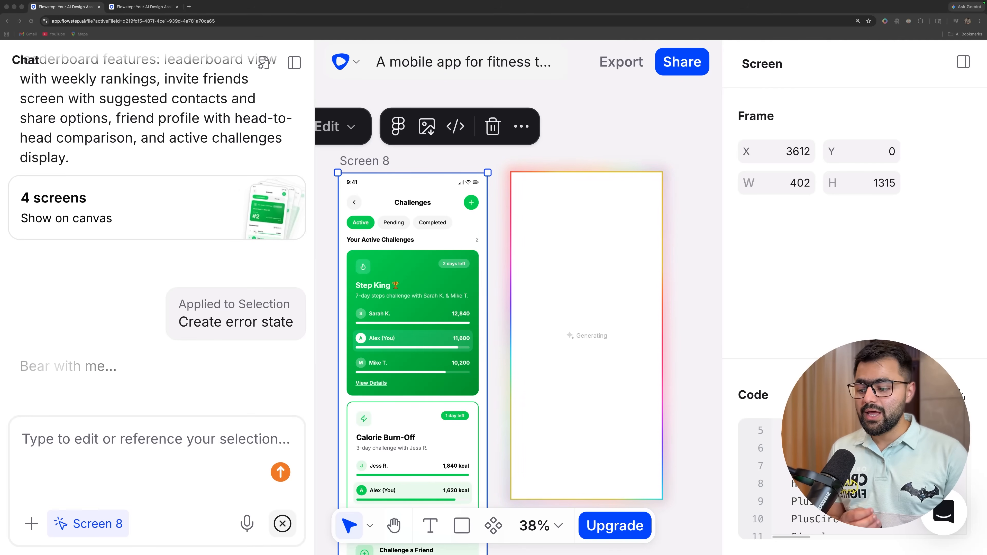
left_click_drag(855, 365, 857, 168)
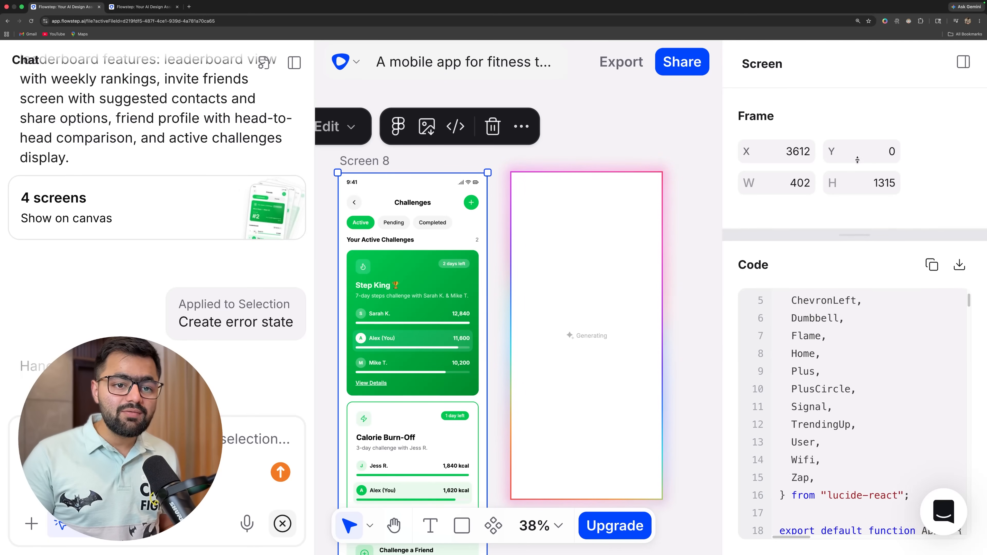
scroll(825, 439, "down", 10)
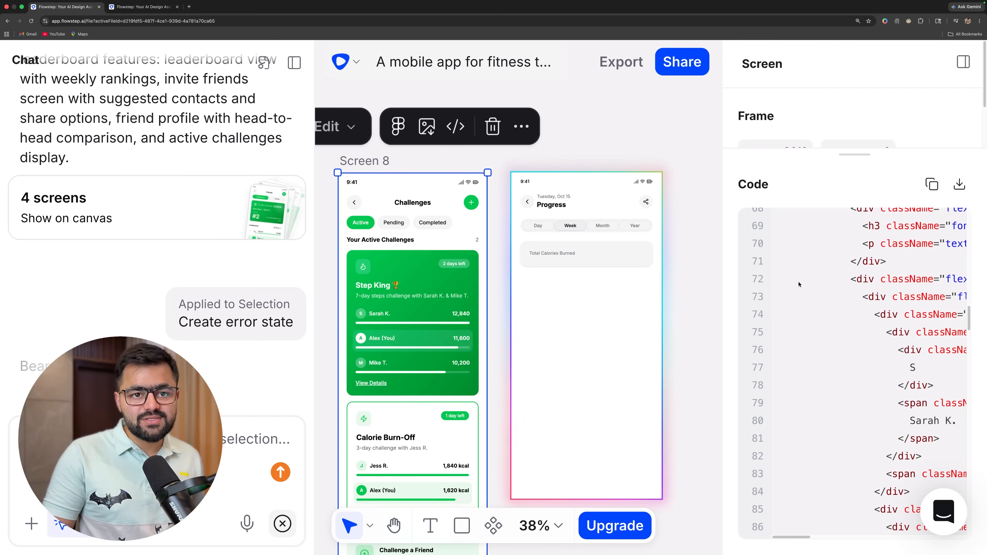
scroll(798, 280, "down", 20)
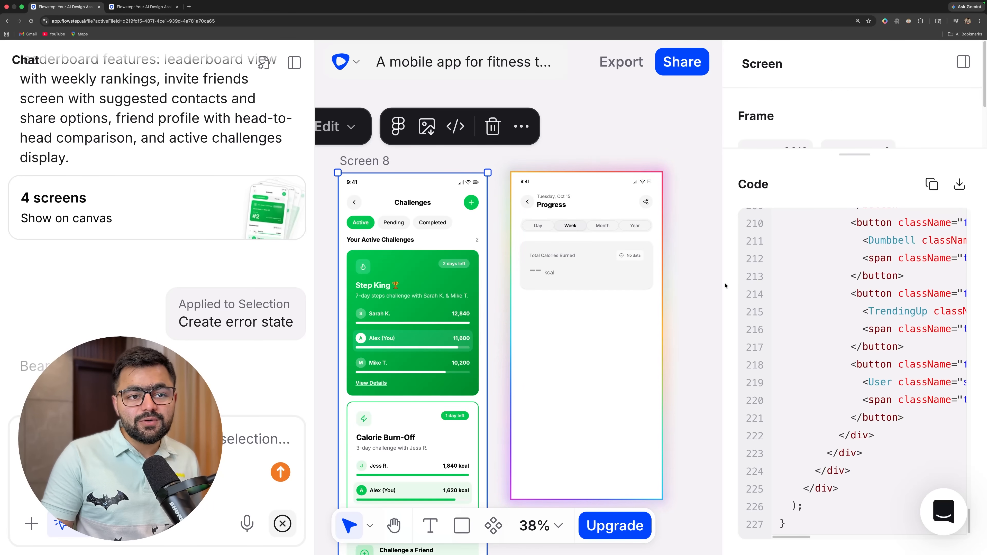
Widen the properties sidebar, copy the Challenges screen's code and hide the sidebar
left_click_drag(725, 286, 596, 285)
scroll(791, 278, "up", 16)
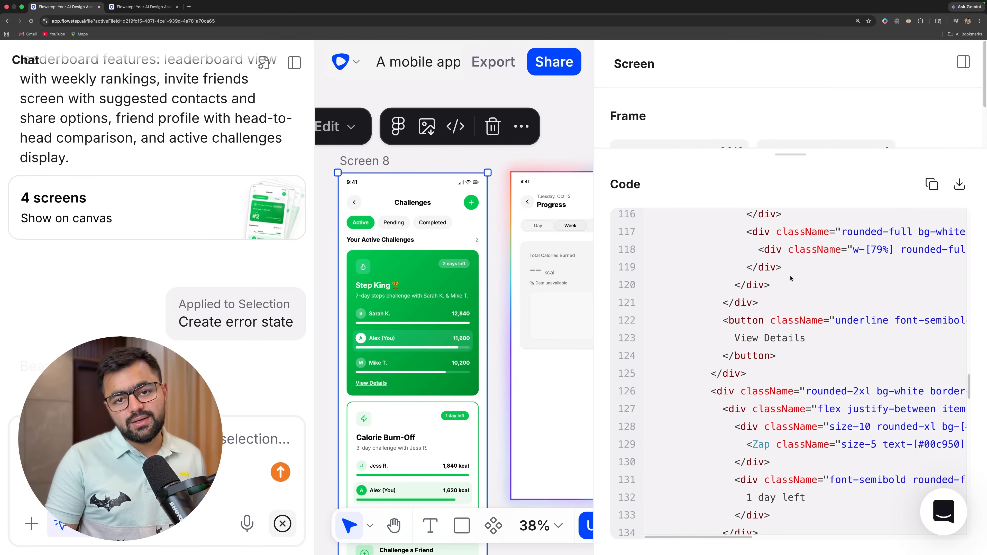
scroll(790, 286, "up", 17)
left_click(930, 188)
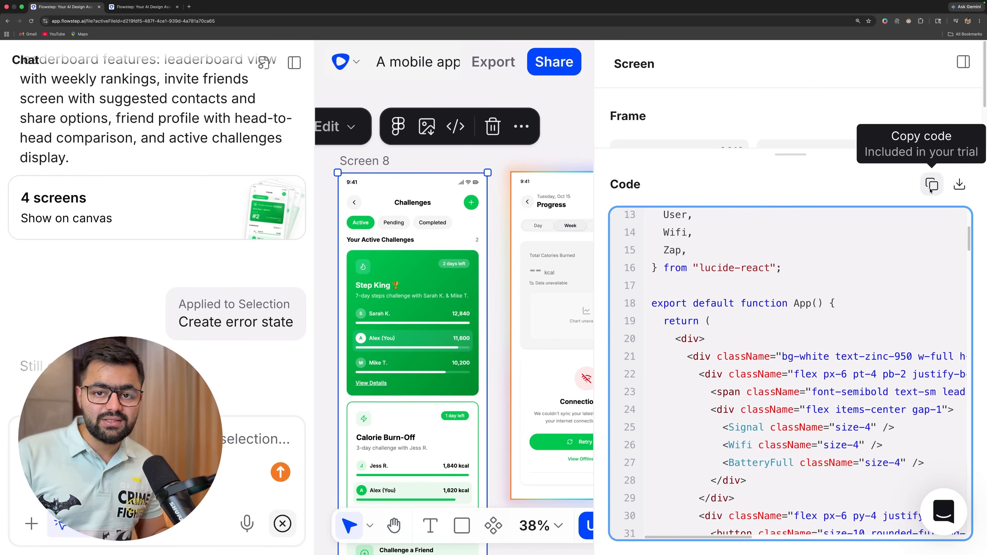
left_click(962, 62)
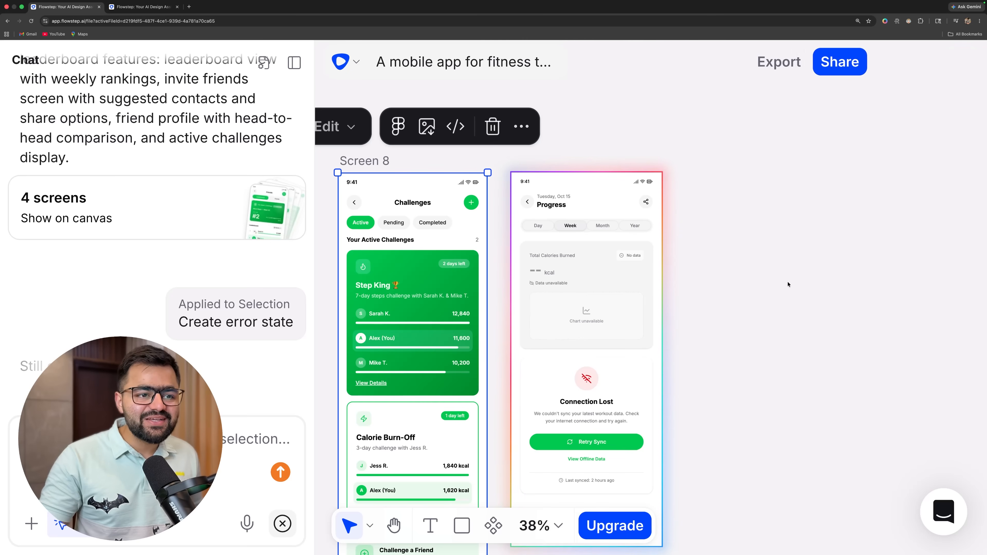
Inspect the error state of the Progress screen, including its calories card and Connection Lost message
scroll(615, 340, "down", 2)
scroll(615, 341, "up", 5)
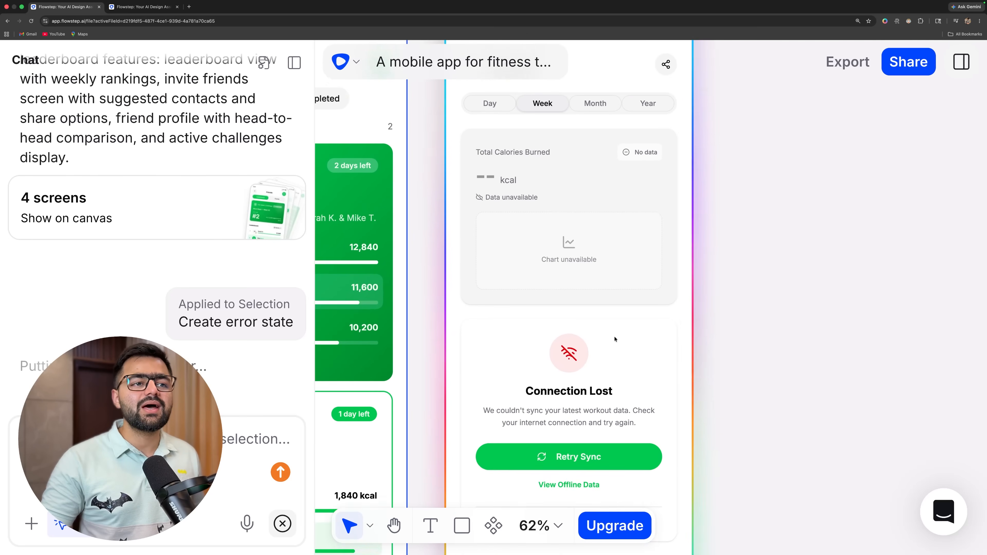
scroll(615, 339, "down", 4)
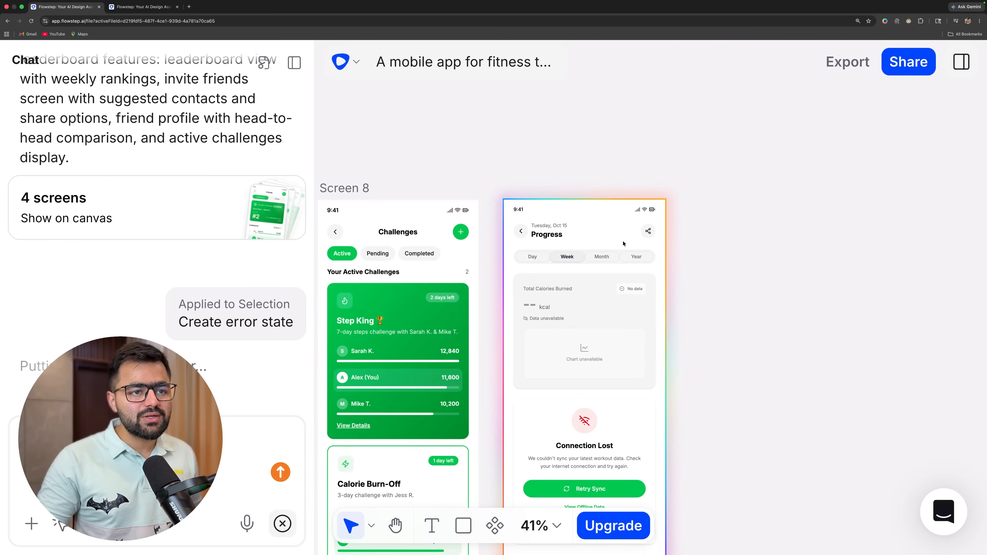
Export the Challenges screen's code and copy its design for pasting into Figma
left_click(451, 247)
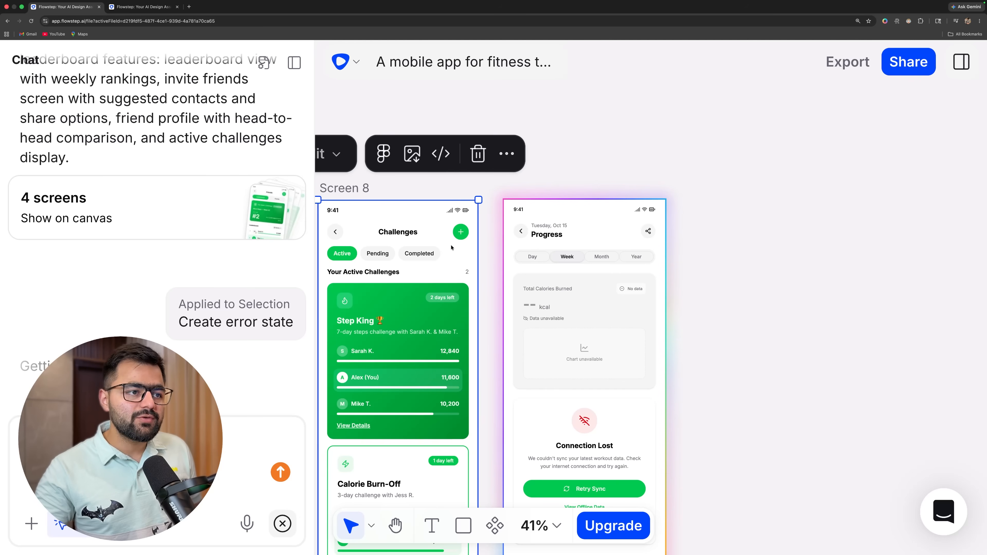
left_click(439, 154)
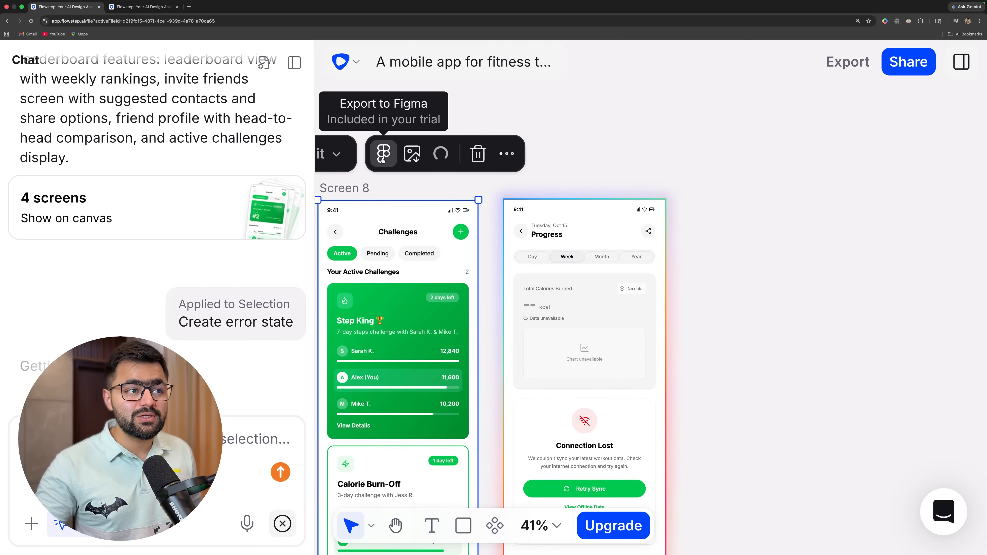
left_click(403, 156)
left_click(506, 154)
left_click(382, 154)
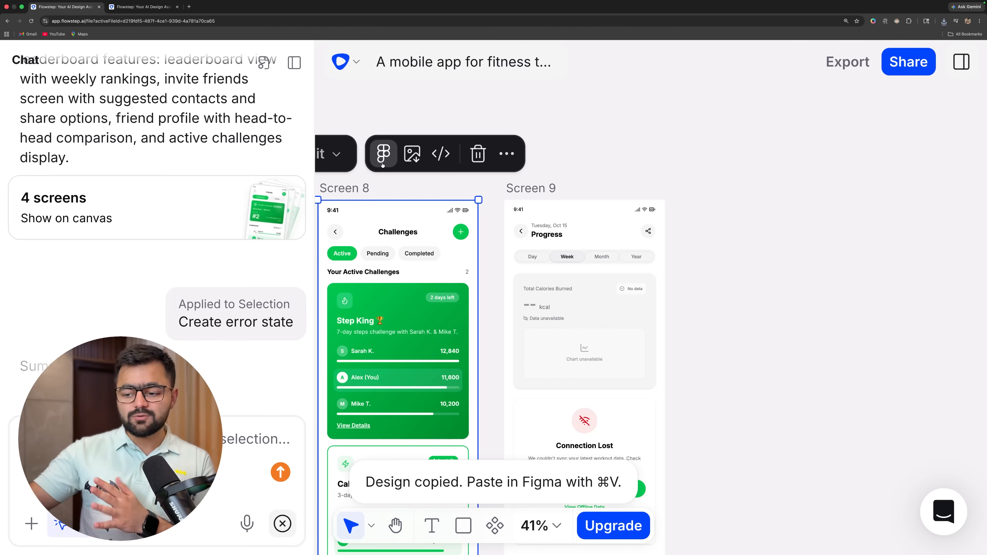
Look over the finished error state screen beside the Challenges screen
scroll(383, 164, "down", 5)
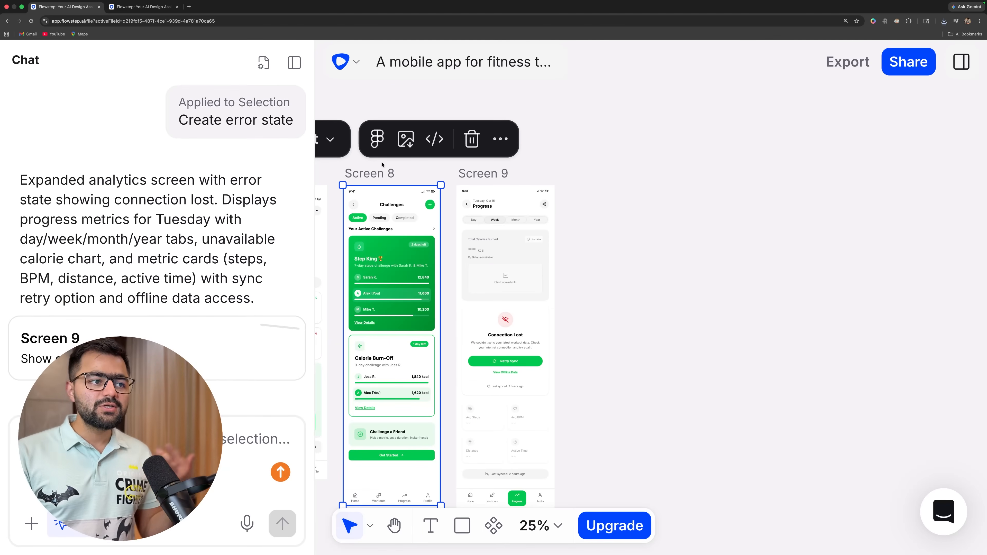
scroll(404, 241, "up", 7)
scroll(422, 255, "left", 1)
scroll(422, 255, "left", 1)
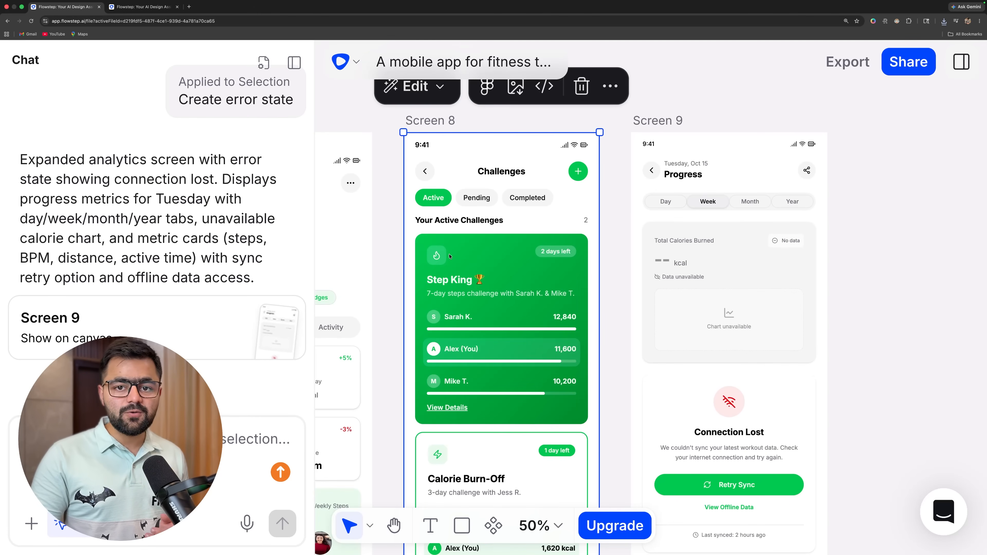